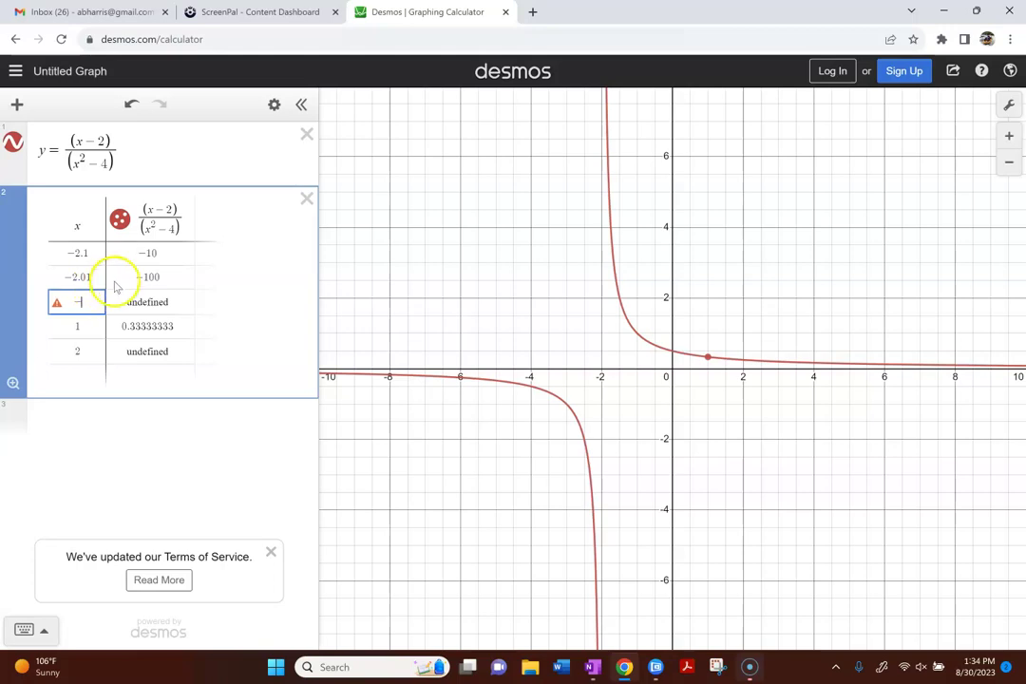
- Clear the old x entries 1, −2.01 and −2.1 from the Desmos table
double_click(99, 323)
key("BackSpace")
key("Up")
key("BackSpace")
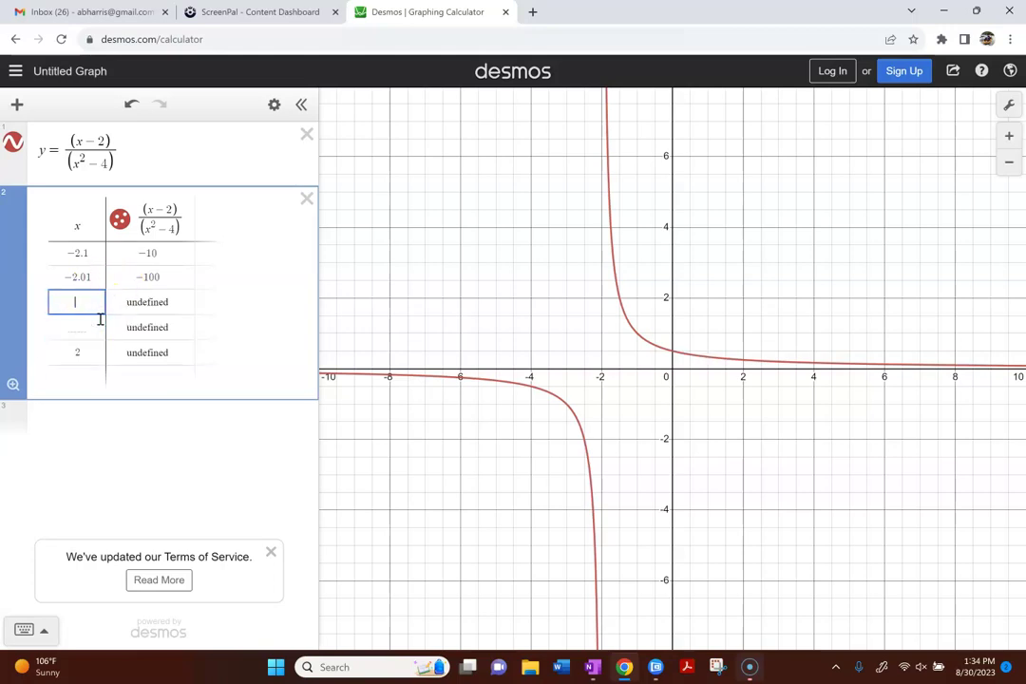
key("Up")
key("BackSpace")
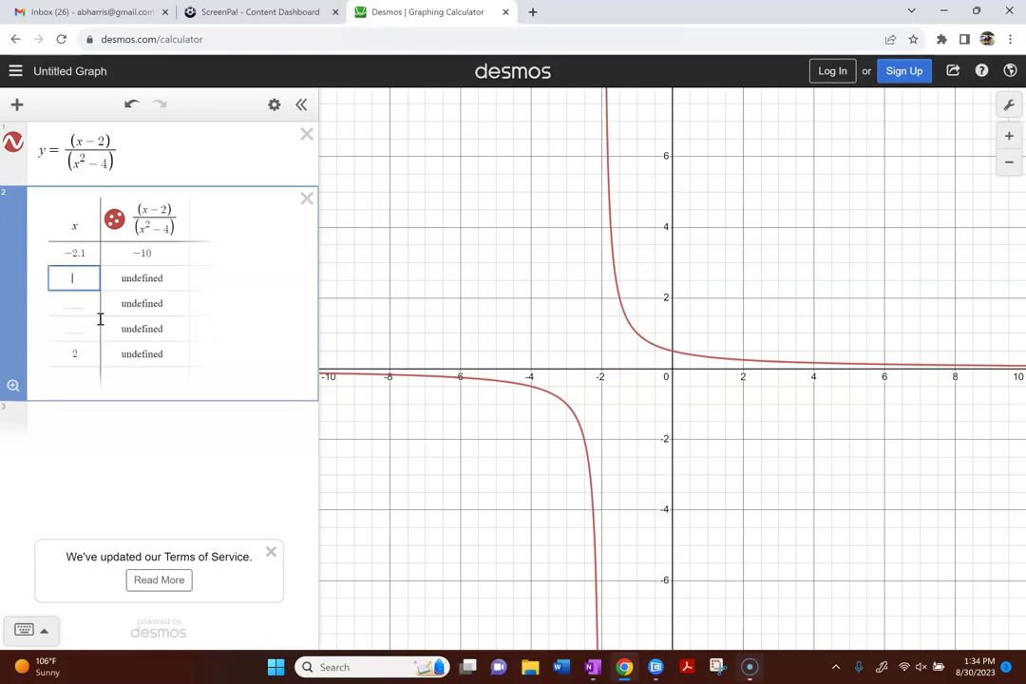
key("Up")
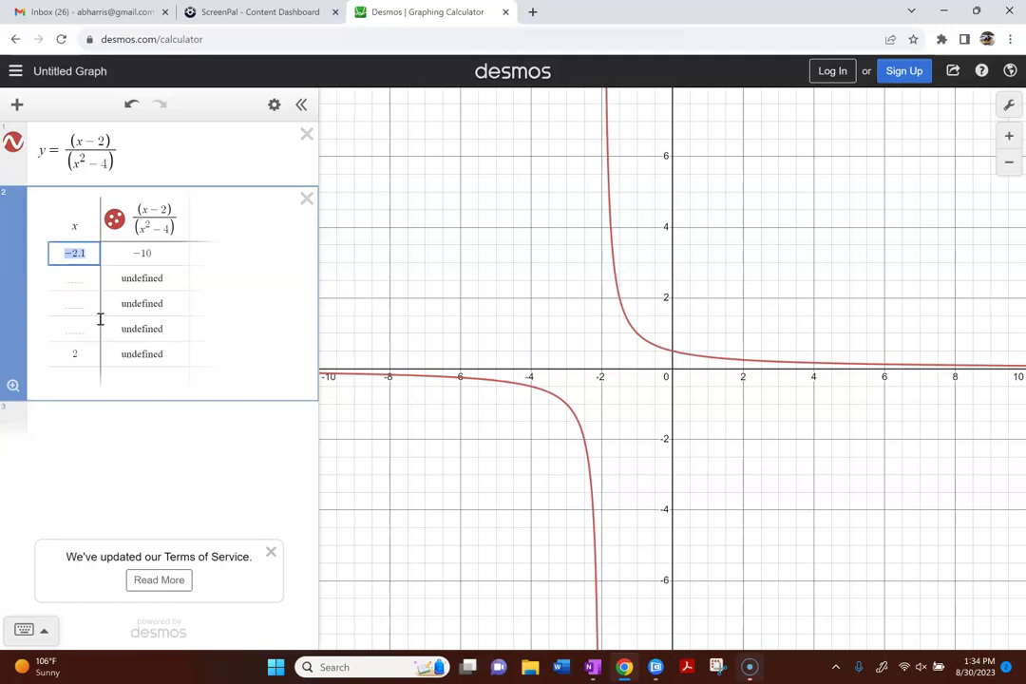
key("BackSpace")
key("Down")
key("Down")
key("Down")
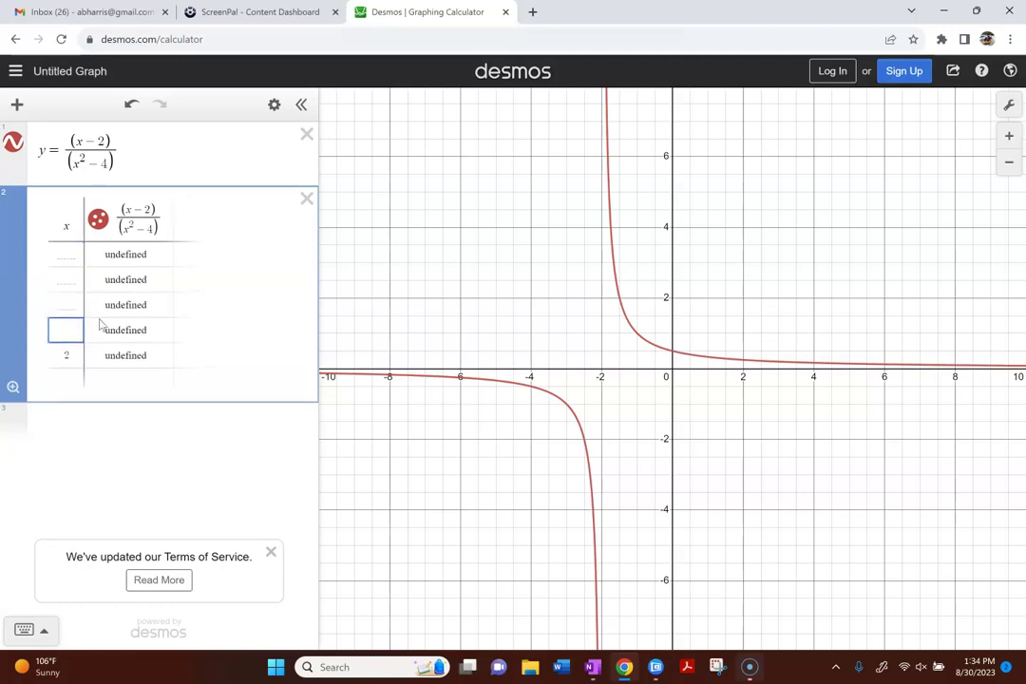
key("Up")
key("Up")
key("Up")
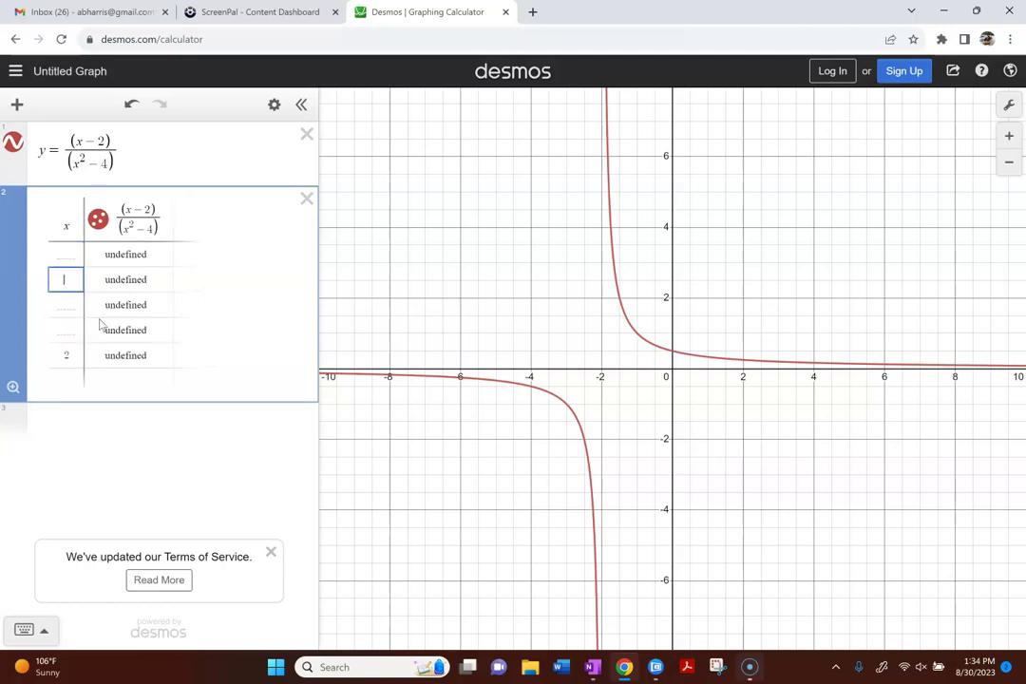
- Enter x values 1.9, 1.99, 1.999 and 1.9999 into the table
type("1.9")
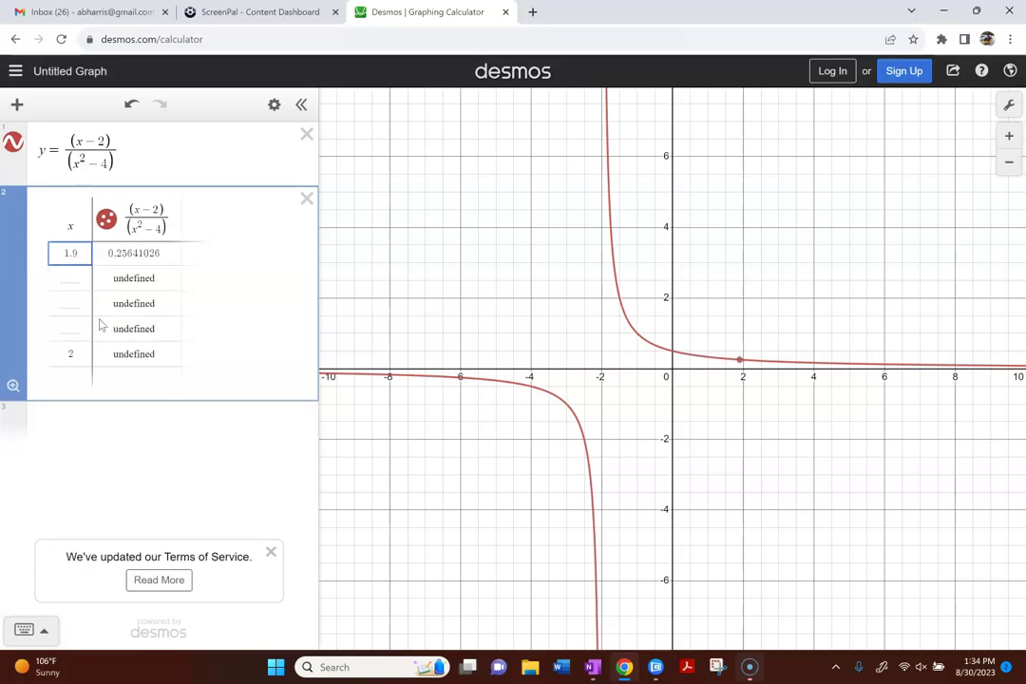
key("Return")
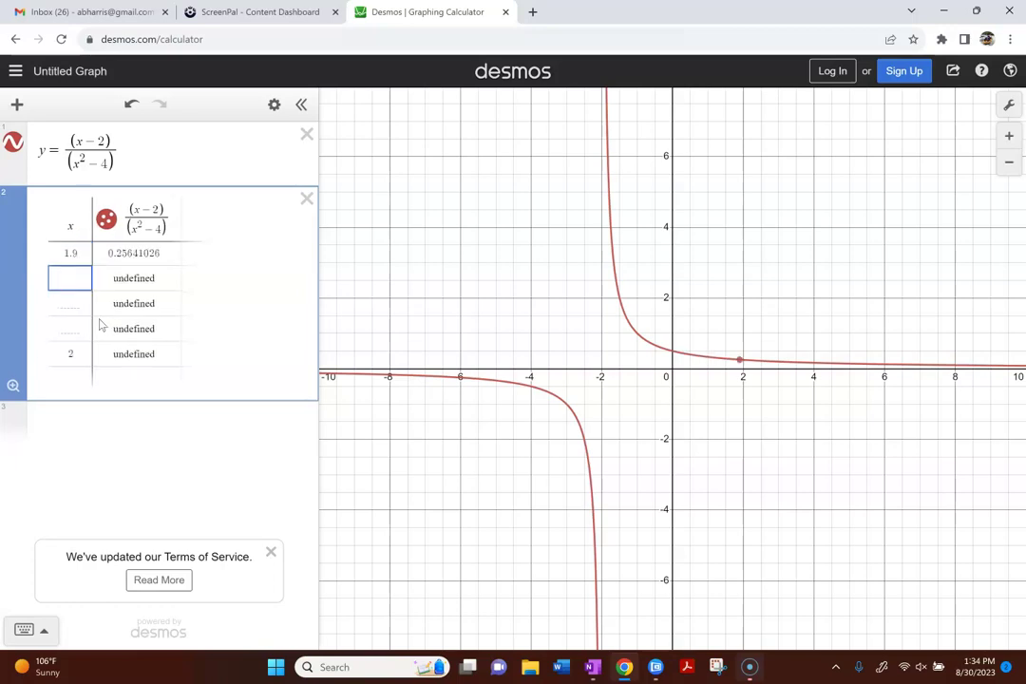
type("1.99")
key("Return")
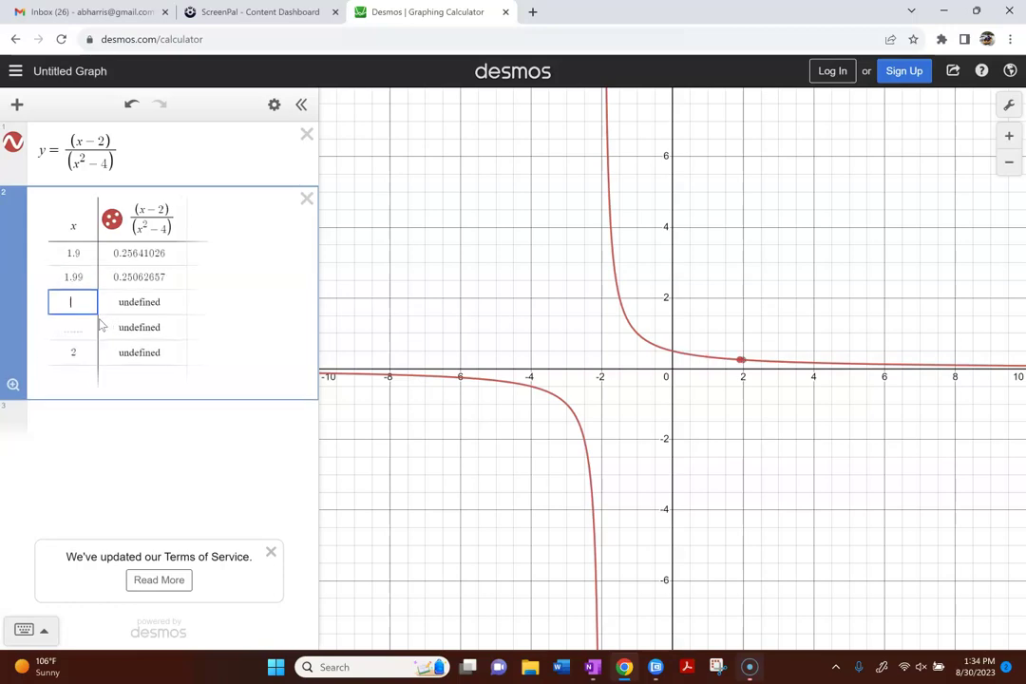
type("1.99")
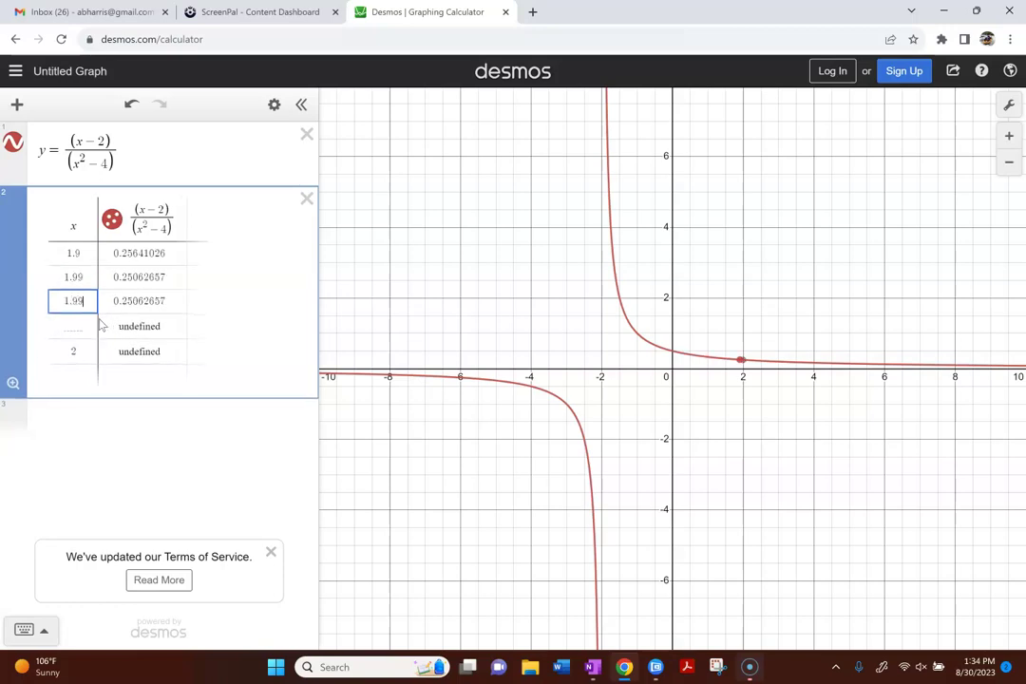
type("9")
key("Return")
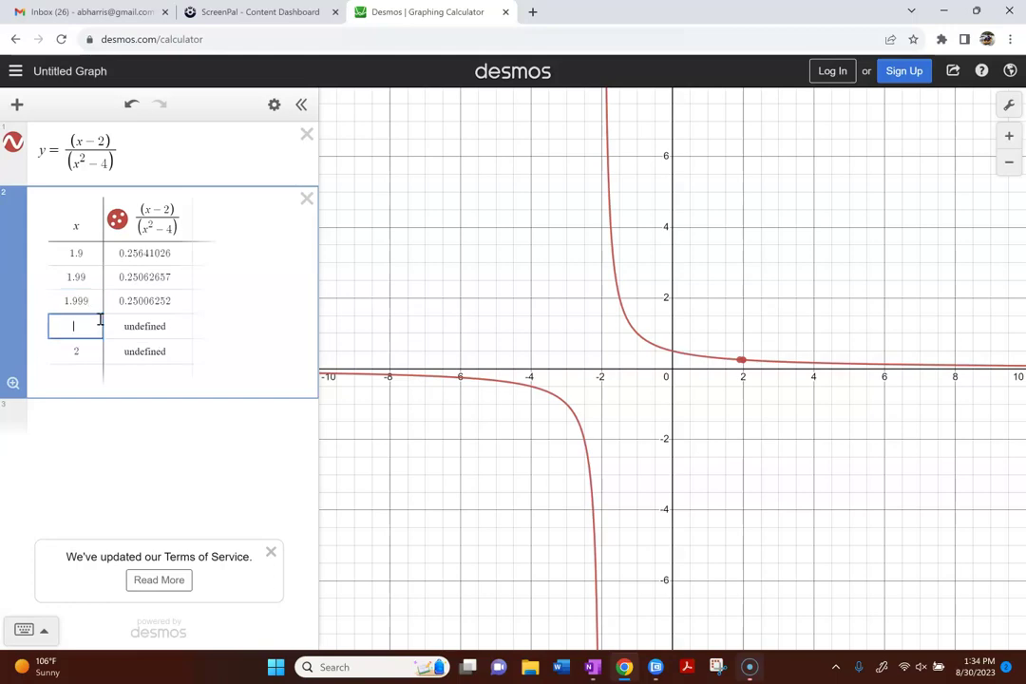
type("1")
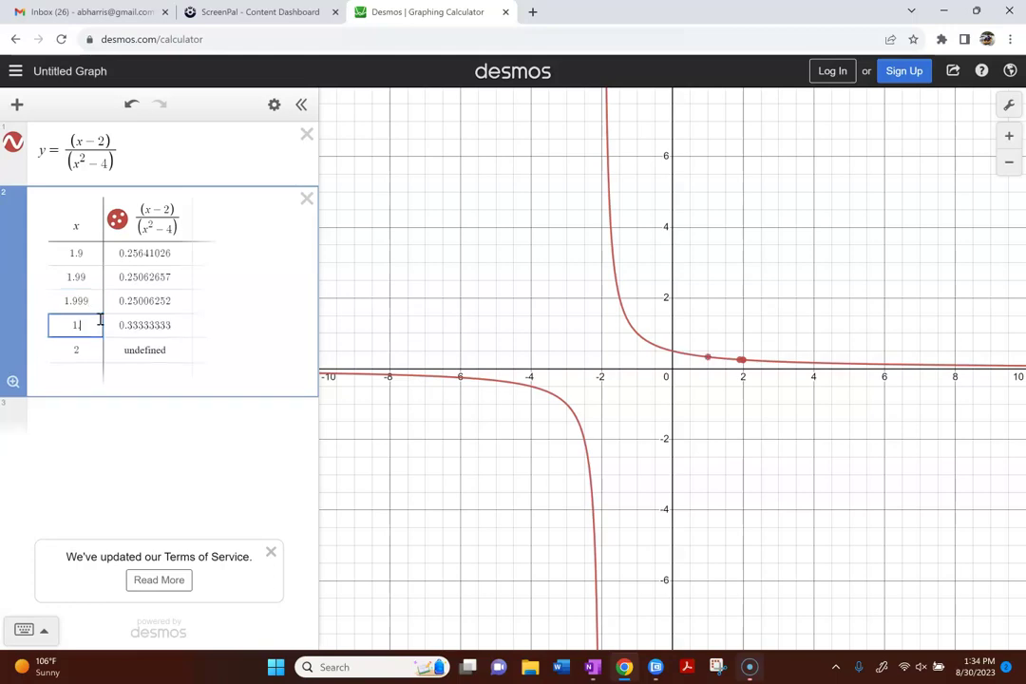
type(".9999")
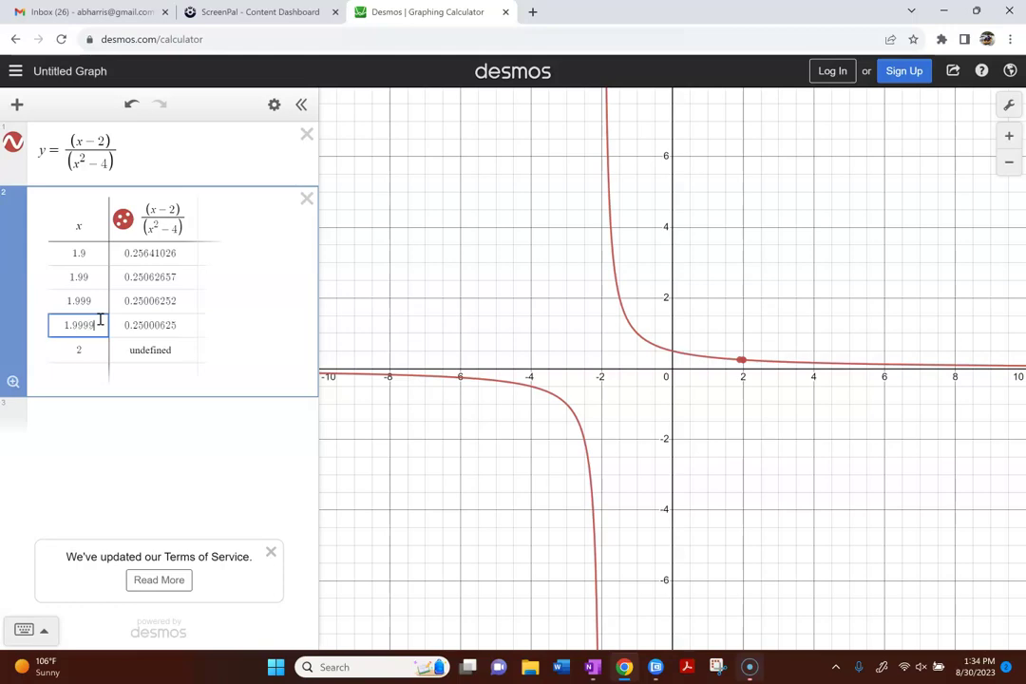
- Add rows below x = 2 with 2.1, 2.01, 2.001, 2.0001, then zoom to the points
left_click(88, 373)
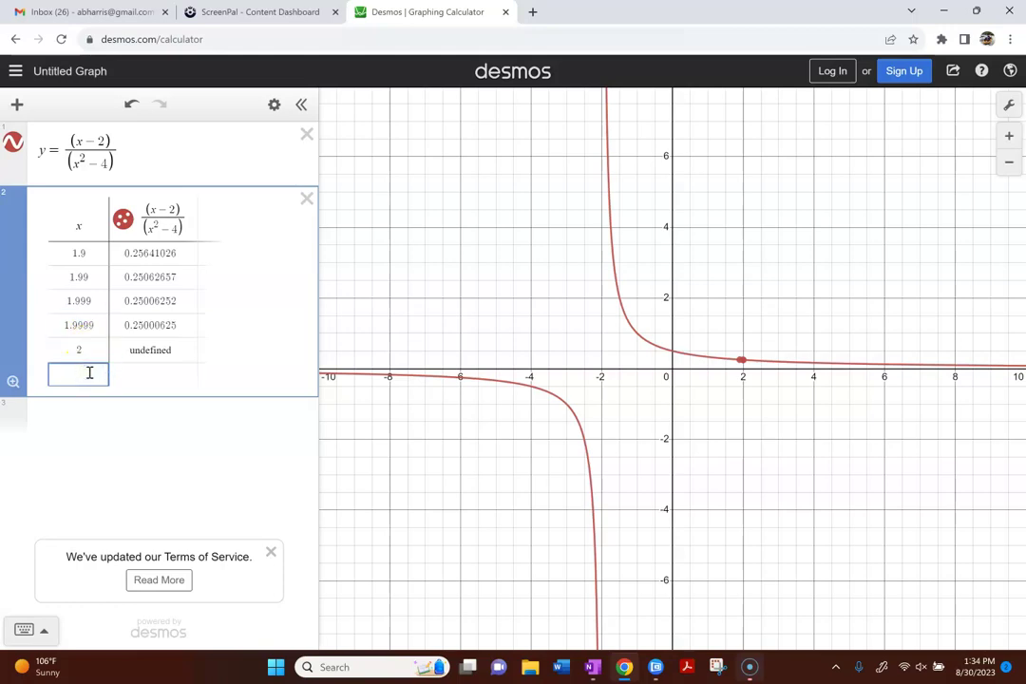
type("n")
key("Return")
key("Return")
key("Return")
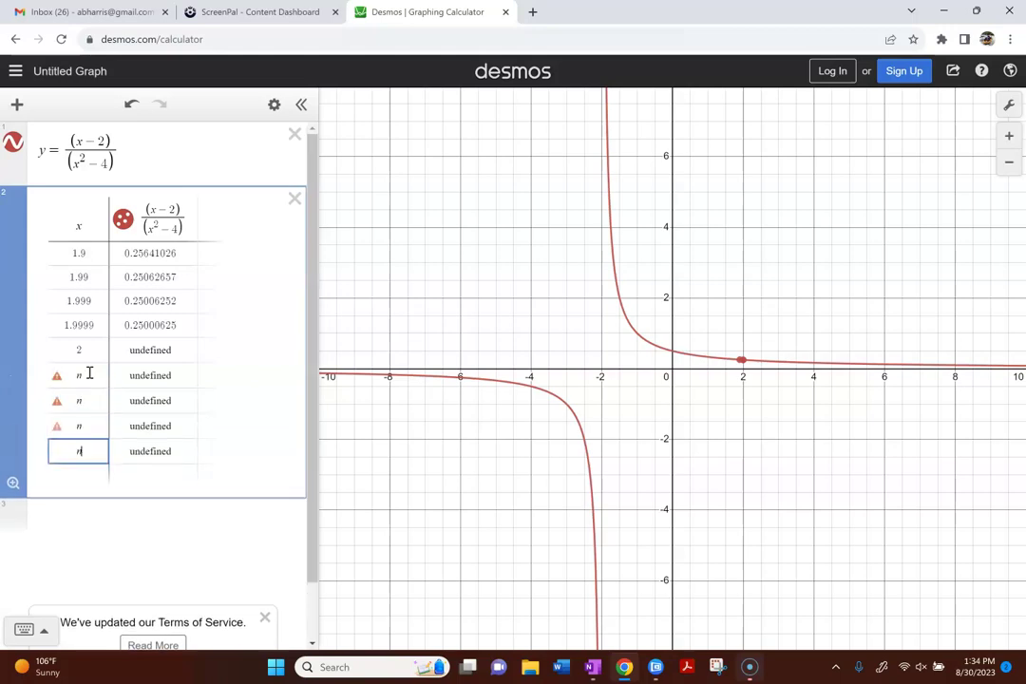
key("BackSpace")
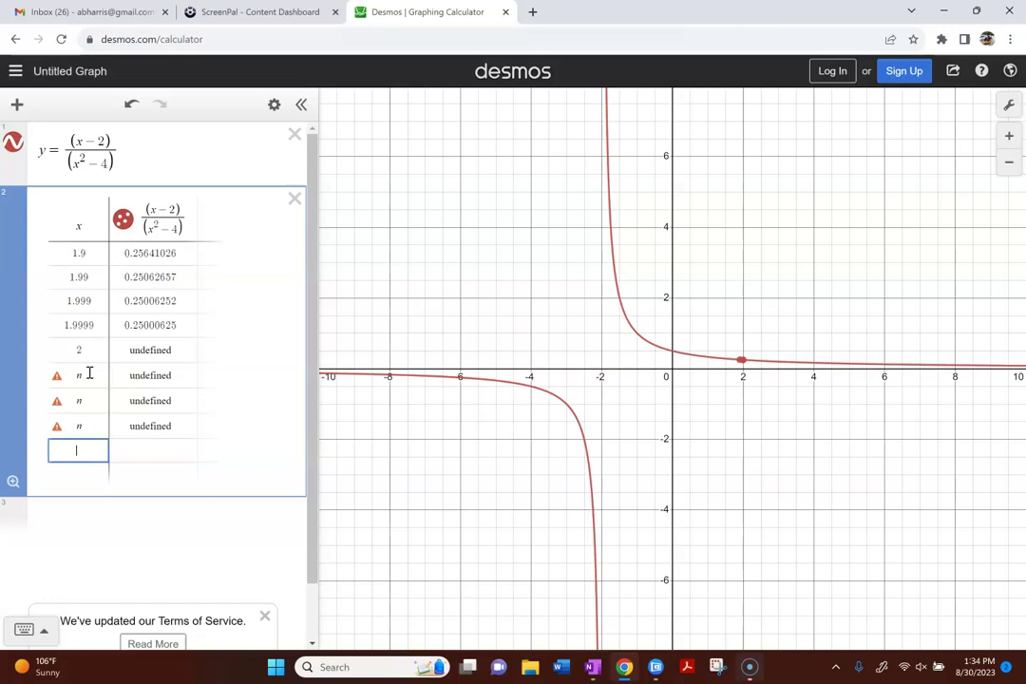
type("2.1")
key("Up")
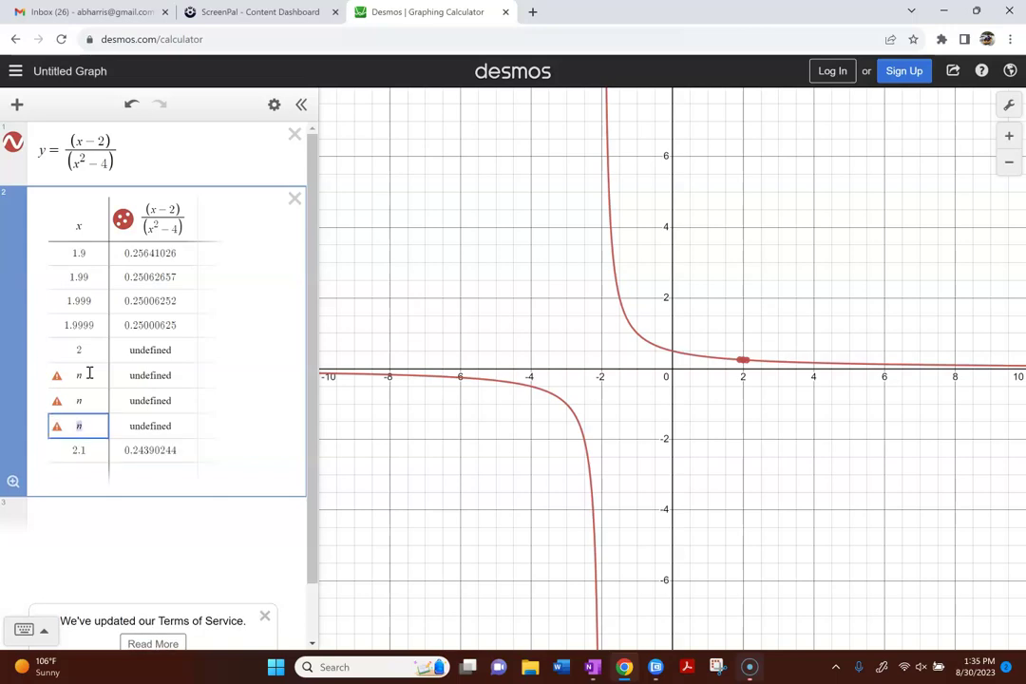
type("2.01")
key("Up")
type("2.001")
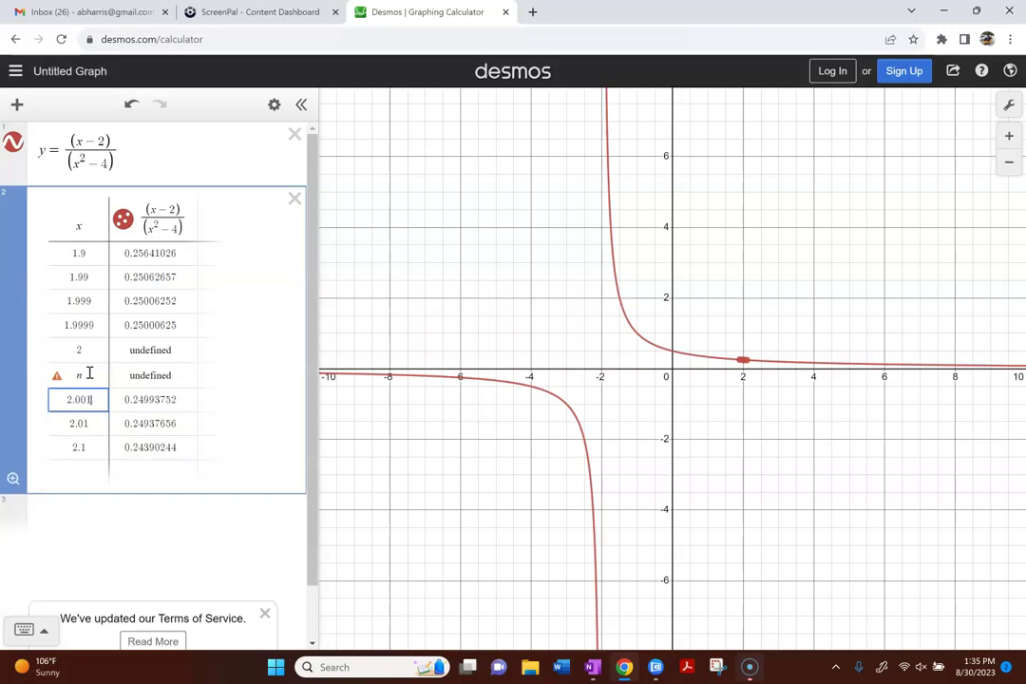
key("Up")
type("2.0001")
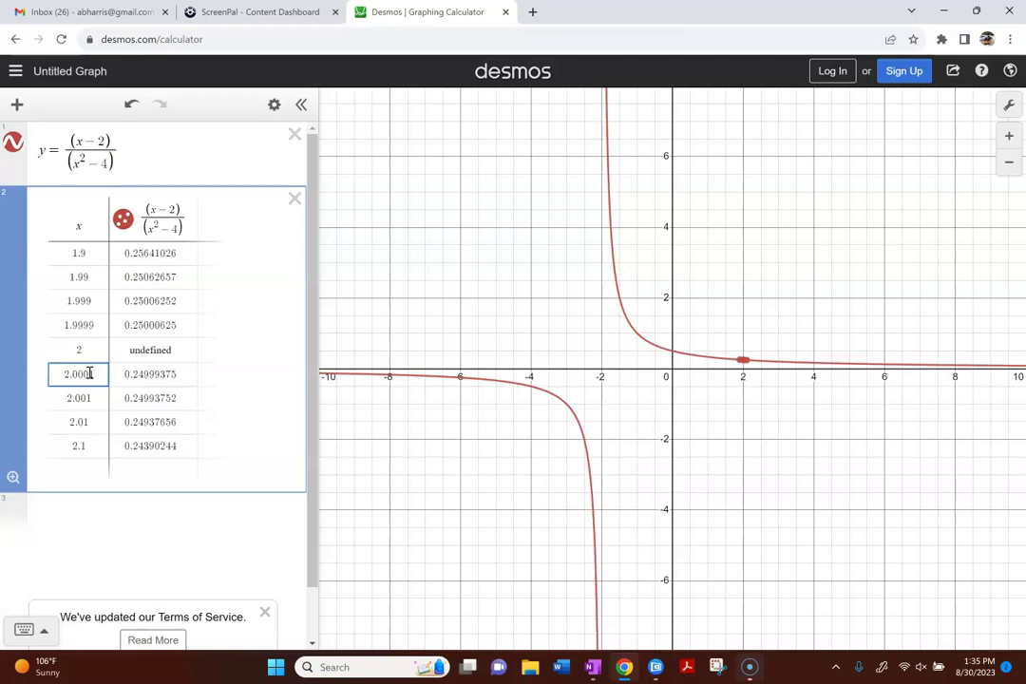
left_click(13, 477)
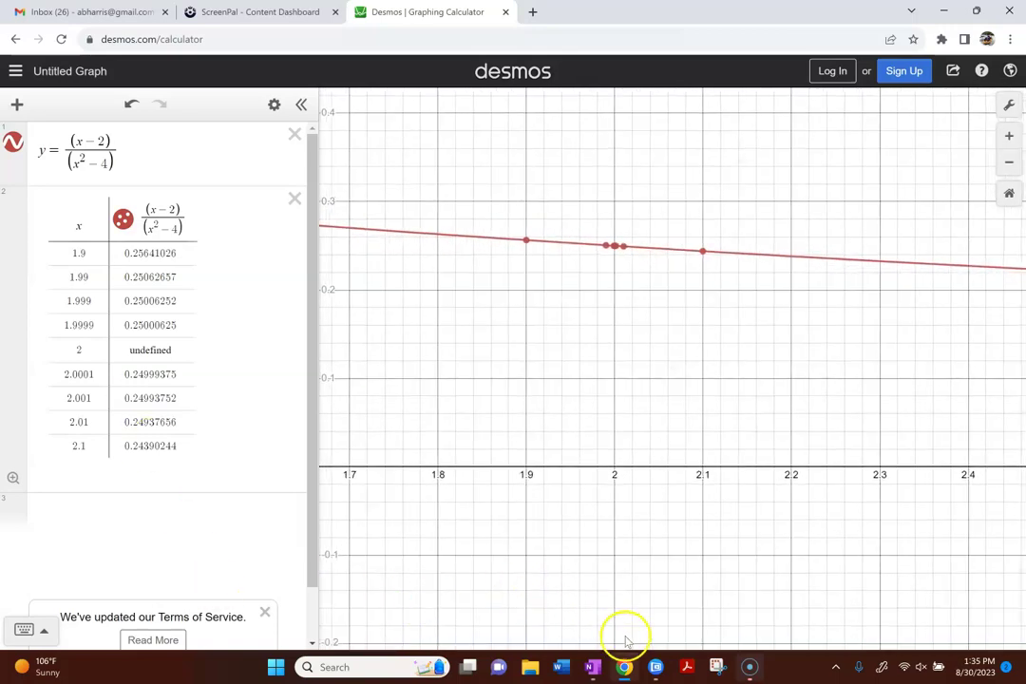
- Snip the curve and table points near x = 2 with Snipping Tool
left_click(715, 665)
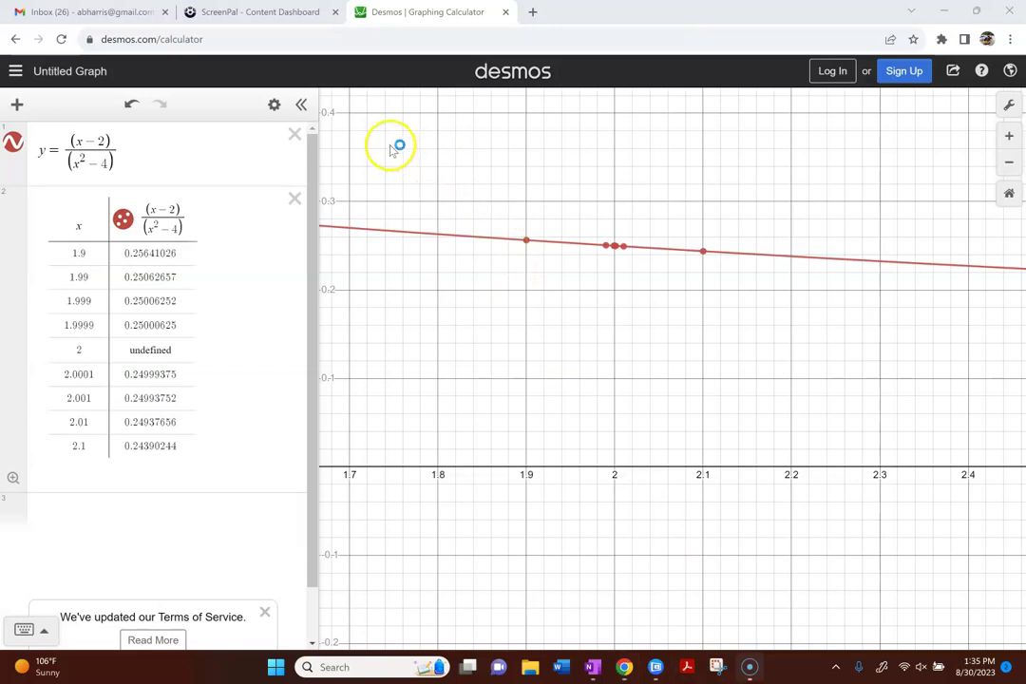
left_click(381, 289)
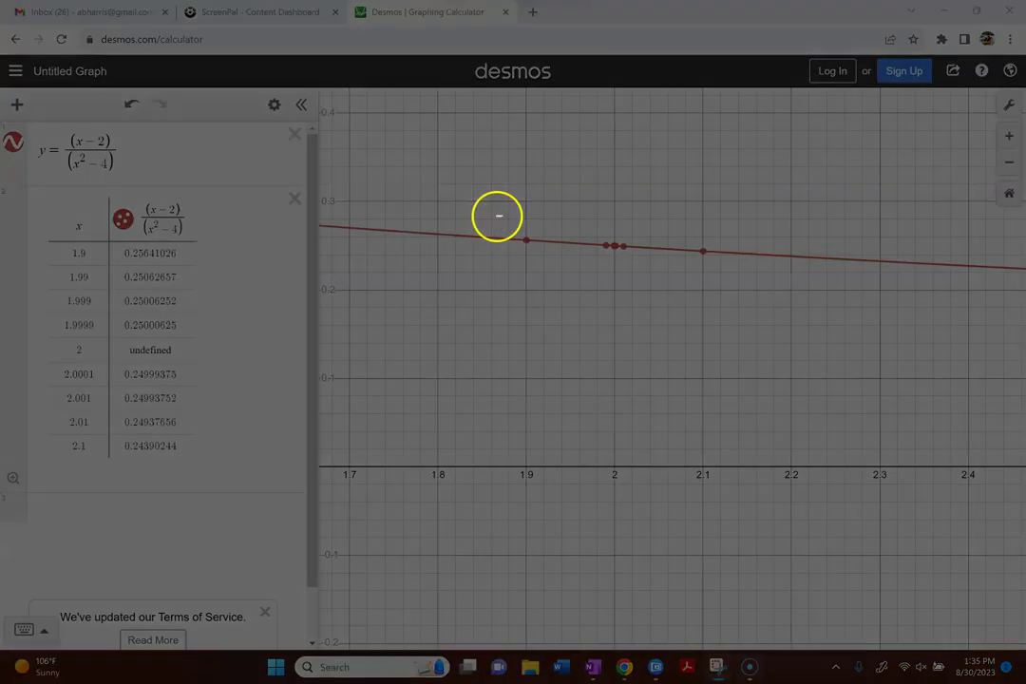
left_click_drag(496, 217, 736, 283)
- Paste the graph snip into OneNote and position it beside the By algebra line
left_click(591, 668)
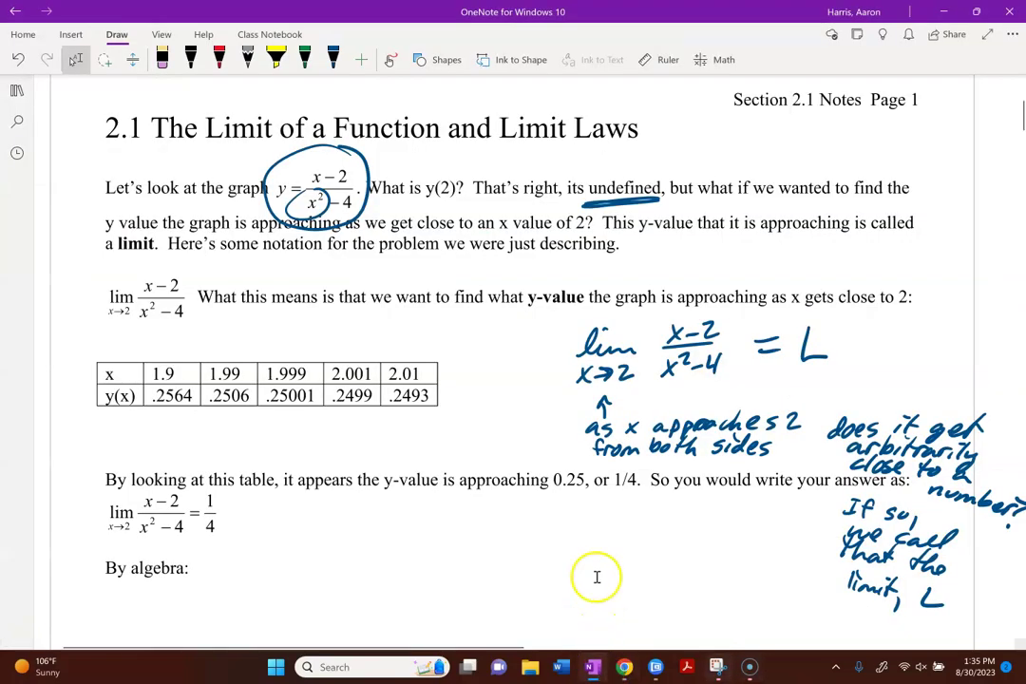
key("ctrl+v")
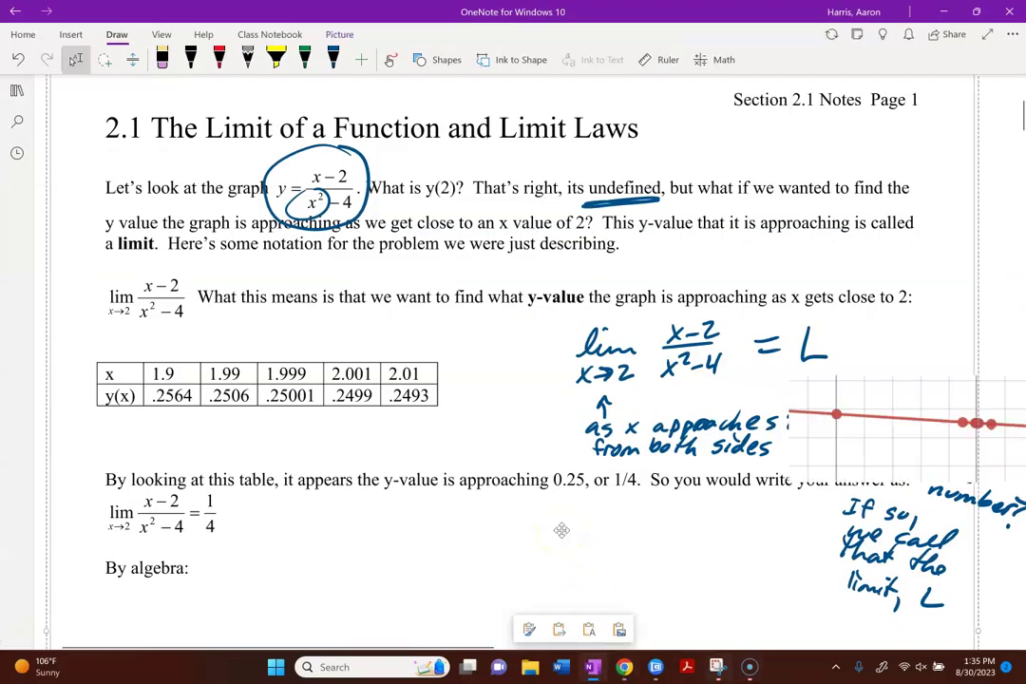
mouse_move(867, 408)
left_mouse_down()
mouse_move(580, 515)
mouse_move(813, 426)
left_mouse_up()
left_click(874, 418)
mouse_move(878, 421)
left_mouse_down()
mouse_move(699, 474)
mouse_move(919, 423)
mouse_move(818, 481)
mouse_move(898, 438)
mouse_move(981, 419)
mouse_move(960, 403)
mouse_move(848, 394)
mouse_move(591, 456)
mouse_move(573, 475)
left_mouse_up()
left_click(920, 423)
left_click(959, 403)
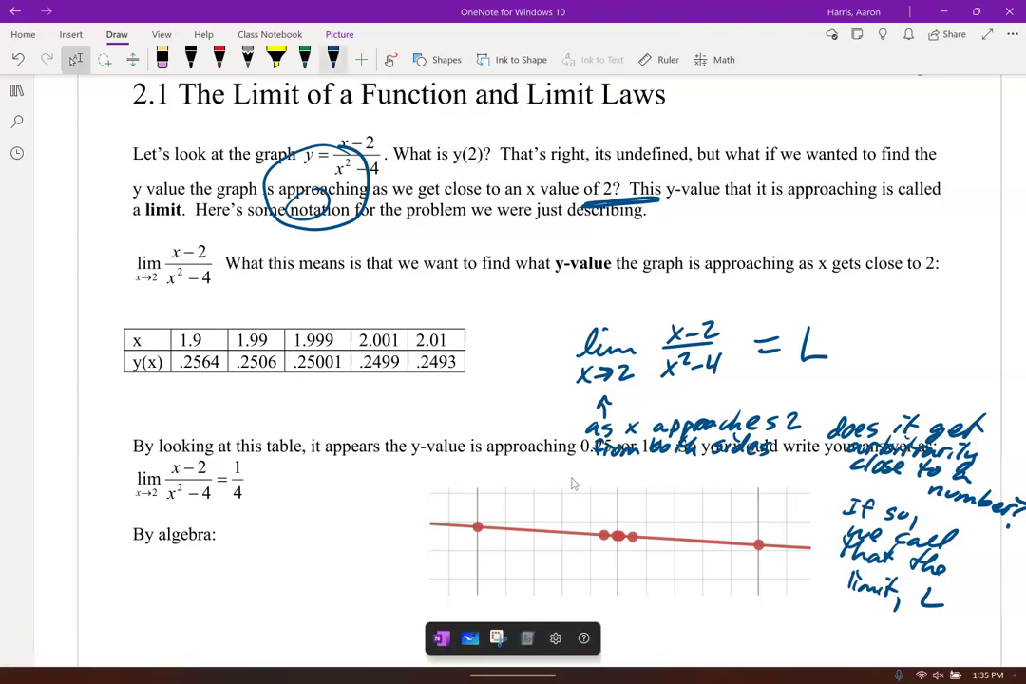
left_click_drag(703, 540, 629, 535)
- Ink arrows from both sides toward a circled point at x = 2 on the graph
left_click_drag(656, 525, 654, 548)
mouse_move(521, 523)
left_mouse_down()
mouse_move(601, 534)
mouse_move(585, 543)
mouse_move(615, 528)
left_mouse_up()
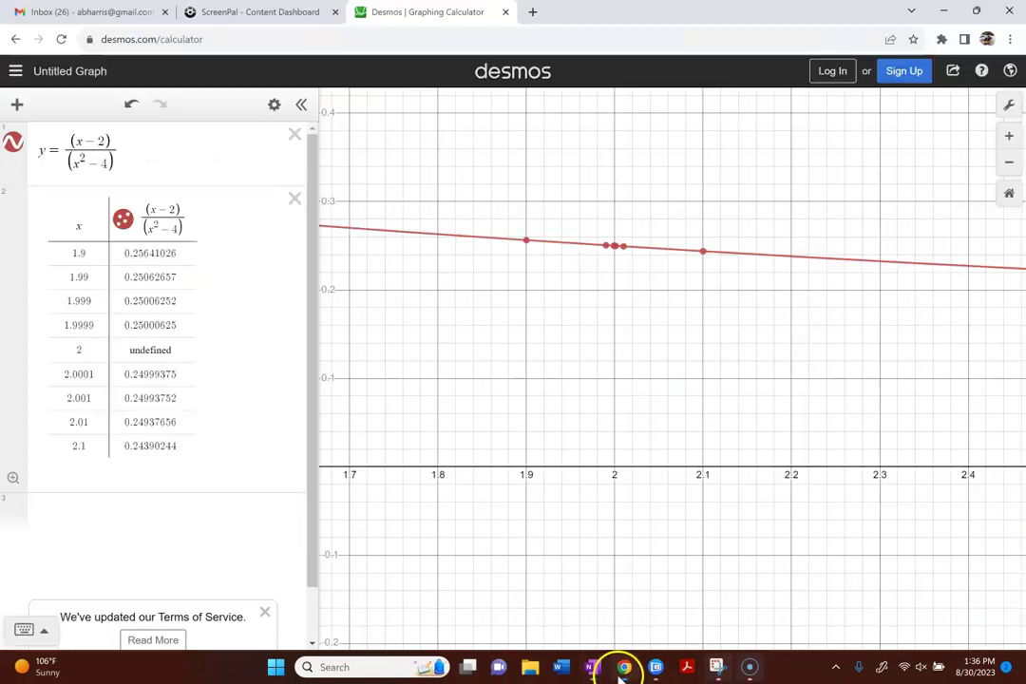
left_click(623, 667)
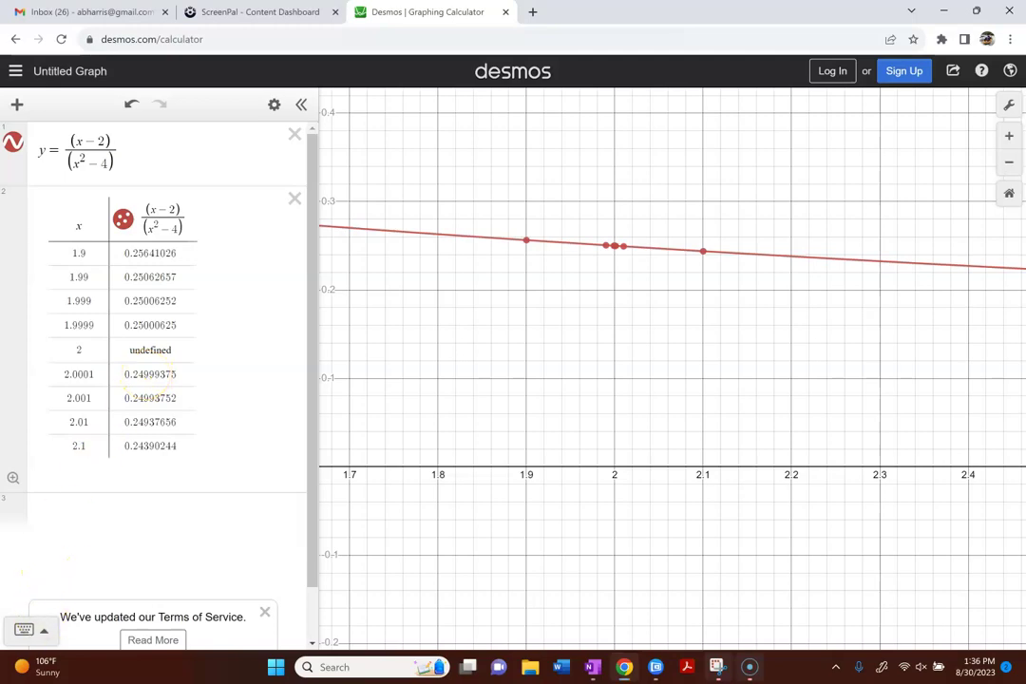
key("alt+Tab")
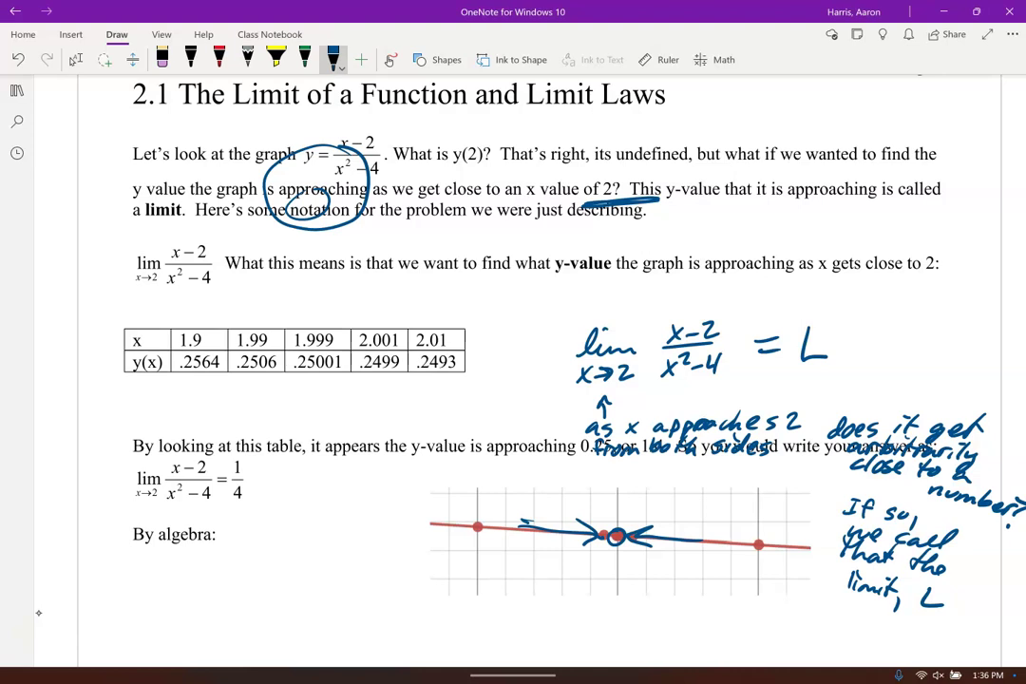
- Split the table with a line labelled .25 and circle the printed answer 1/4
mouse_move(452, 531)
left_mouse_down()
mouse_move(481, 535)
mouse_move(433, 529)
mouse_move(431, 568)
left_mouse_up()
left_click_drag(353, 281, 350, 437)
left_click(329, 435)
mouse_move(358, 419)
left_mouse_down()
mouse_move(365, 428)
mouse_move(354, 438)
left_mouse_up()
left_click_drag(359, 418, 375, 417)
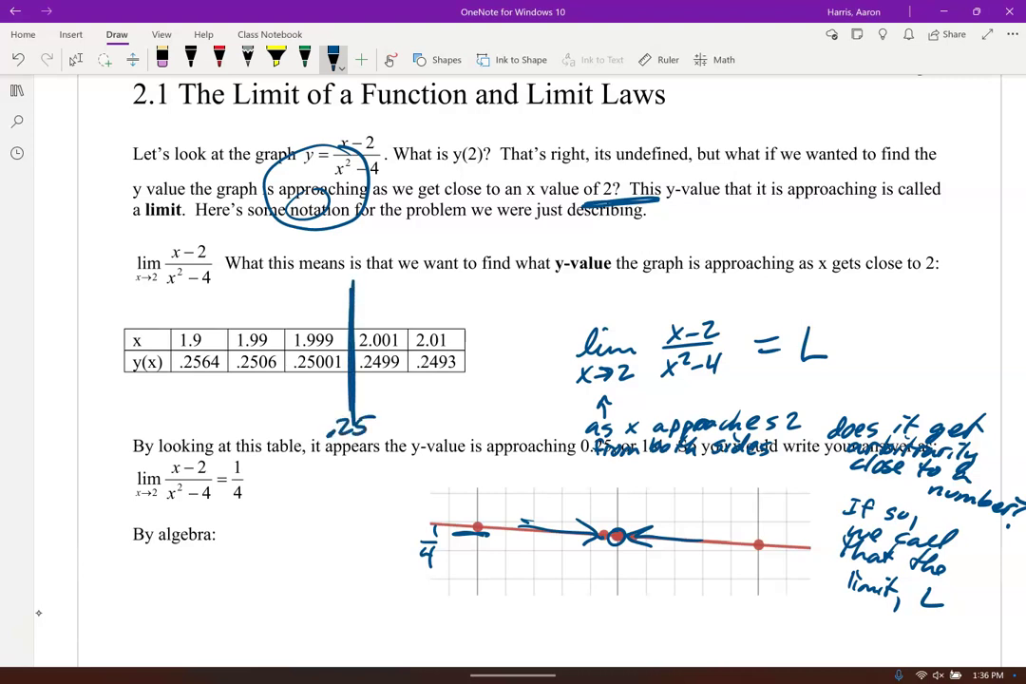
left_click_drag(249, 429, 267, 435)
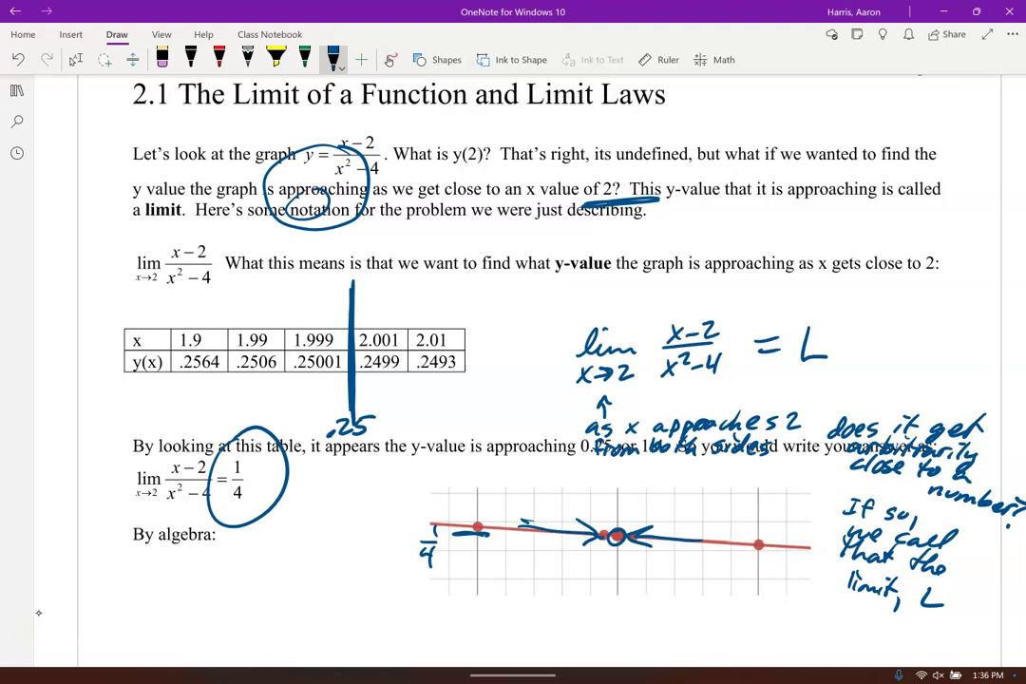
- Handwrite lim x→2 (x−2)/(x²−4) = 1/4 under By algebra, circling 1/4
mouse_move(136, 582)
left_mouse_down()
mouse_move(195, 577)
mouse_move(168, 565)
mouse_move(135, 603)
left_mouse_up()
left_click_drag(152, 586, 173, 591)
mouse_move(175, 590)
left_mouse_down()
mouse_move(191, 603)
mouse_move(232, 559)
mouse_move(234, 572)
left_mouse_up()
left_click_drag(243, 565, 276, 572)
left_click_drag(214, 585, 230, 600)
mouse_move(229, 584)
left_mouse_down()
mouse_move(215, 601)
mouse_move(253, 590)
left_mouse_up()
mouse_move(264, 581)
left_mouse_down()
mouse_move(271, 603)
mouse_move(316, 575)
mouse_move(318, 583)
mouse_move(358, 580)
left_mouse_up()
left_click_drag(343, 587, 354, 601)
left_click_drag(349, 590, 350, 609)
mouse_move(353, 530)
left_mouse_down()
mouse_move(344, 622)
mouse_move(359, 530)
left_mouse_up()
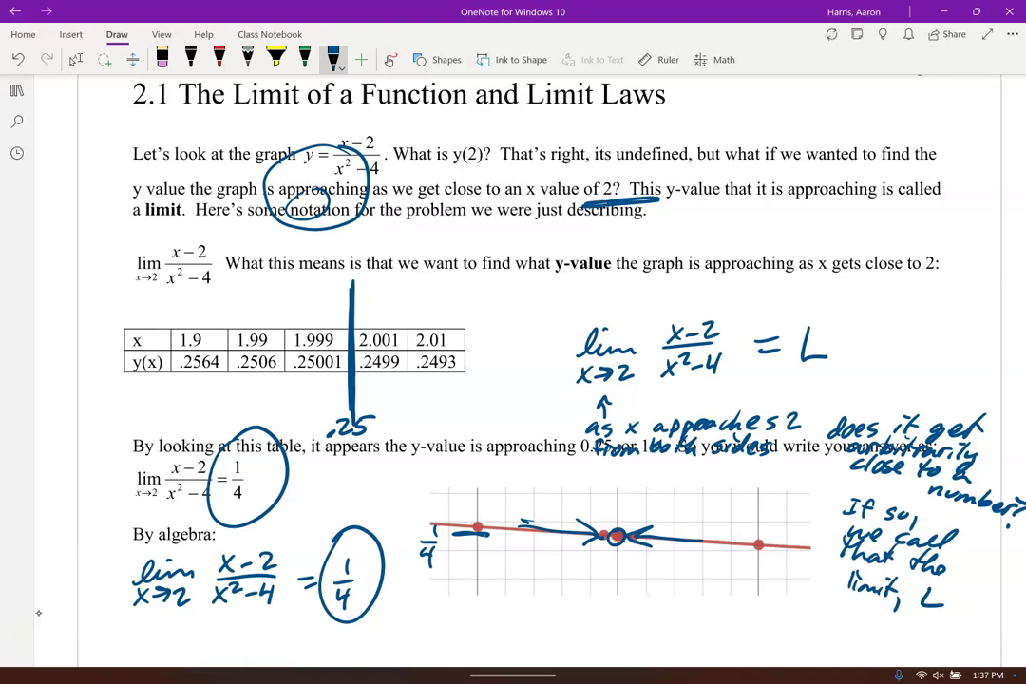
scroll(514, 380, "down", 3)
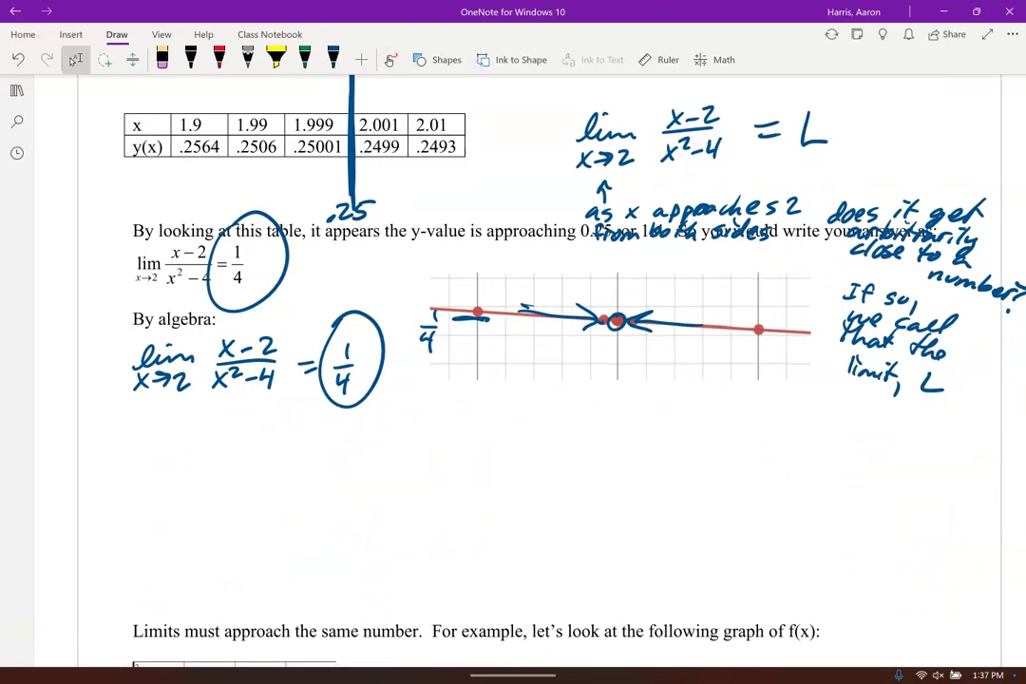
- In blue ink, write lim x→2 (x−2)/((x−2)(x+2)) below the earlier algebra
scroll(513, 380, "down", 2)
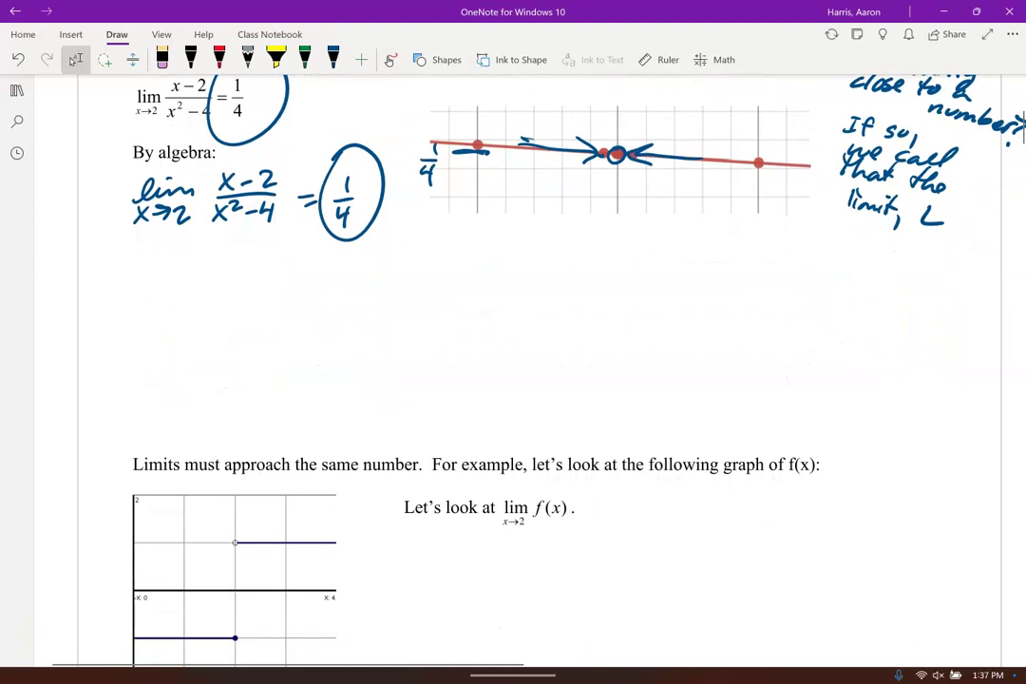
scroll(513, 380, "up", 2)
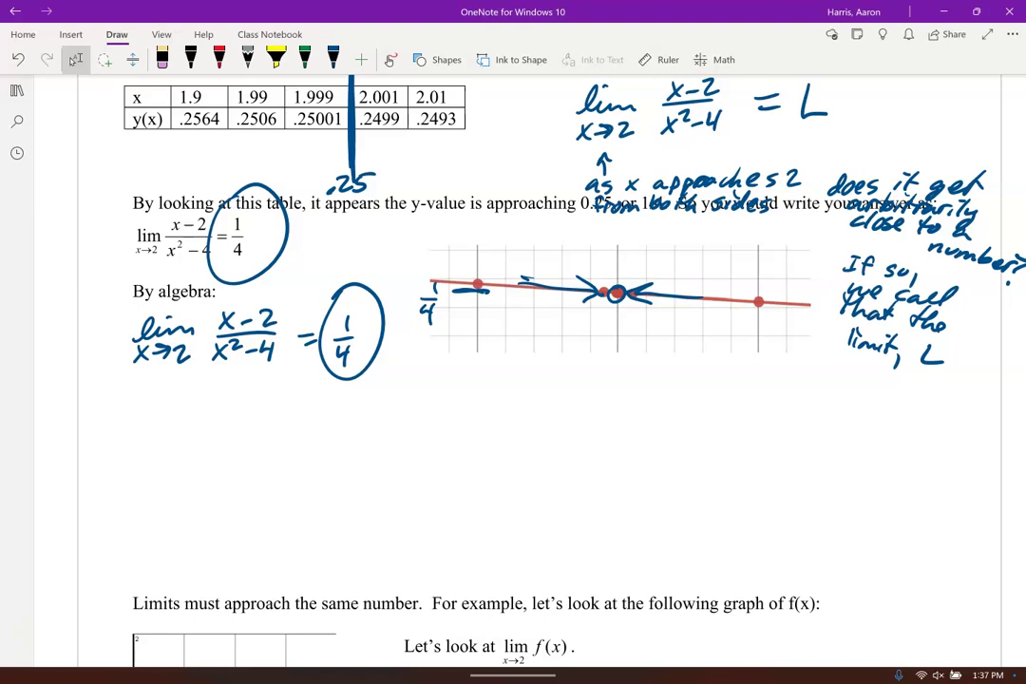
left_click(332, 59)
mouse_move(144, 397)
left_mouse_down()
mouse_move(152, 425)
mouse_move(209, 418)
left_mouse_up()
mouse_move(150, 444)
left_mouse_down()
mouse_move(128, 465)
mouse_move(150, 461)
left_mouse_up()
left_click_drag(160, 442, 205, 461)
mouse_move(251, 404)
left_mouse_down()
mouse_move(241, 424)
mouse_move(261, 423)
left_mouse_up()
left_click_drag(268, 412, 281, 409)
mouse_move(284, 407)
left_mouse_down()
mouse_move(296, 401)
mouse_move(306, 426)
left_mouse_up()
left_click_drag(240, 431, 306, 428)
left_click_drag(240, 439, 236, 461)
mouse_move(245, 443)
left_mouse_down()
mouse_move(259, 458)
mouse_move(246, 458)
left_mouse_up()
left_click_drag(264, 450, 273, 449)
left_click_drag(274, 442, 302, 460)
mouse_move(312, 445)
left_mouse_down()
mouse_move(323, 446)
mouse_move(315, 460)
left_mouse_up()
left_click_drag(328, 449, 340, 449)
mouse_move(334, 442)
left_mouse_down()
mouse_move(334, 458)
mouse_move(360, 458)
left_mouse_up()
left_click_drag(365, 433, 369, 462)
- In black ink, cancel the x−2 factors, add a ⇔ arrow and circle the fraction
left_click(191, 58)
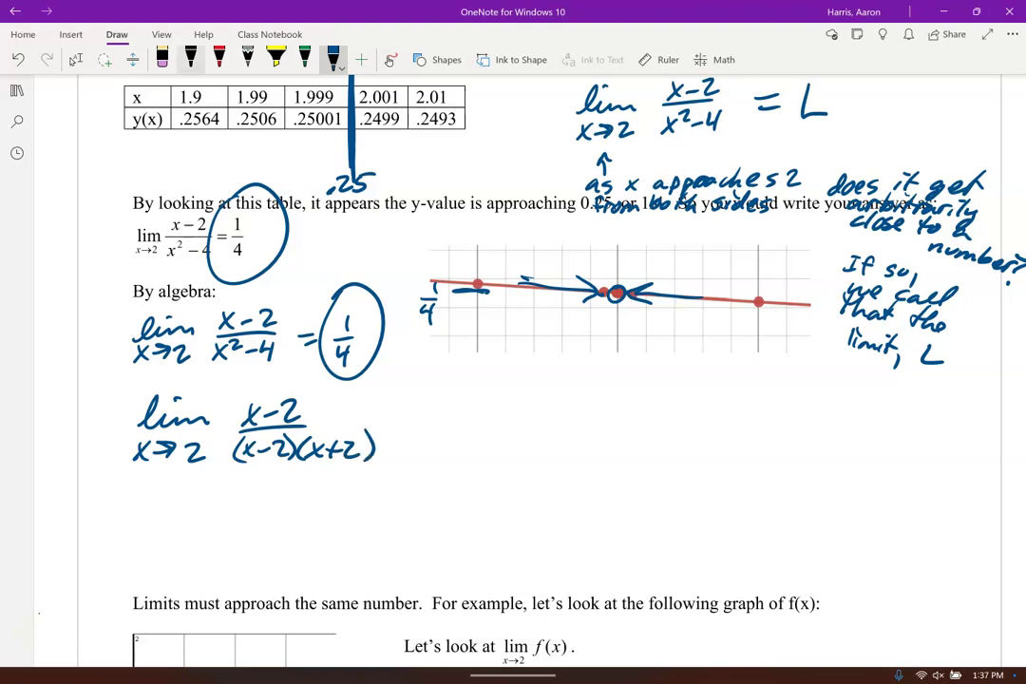
left_click_drag(302, 384, 250, 471)
left_click_drag(416, 431, 450, 436)
mouse_move(444, 420)
left_mouse_down()
mouse_move(448, 442)
mouse_move(422, 445)
left_mouse_up()
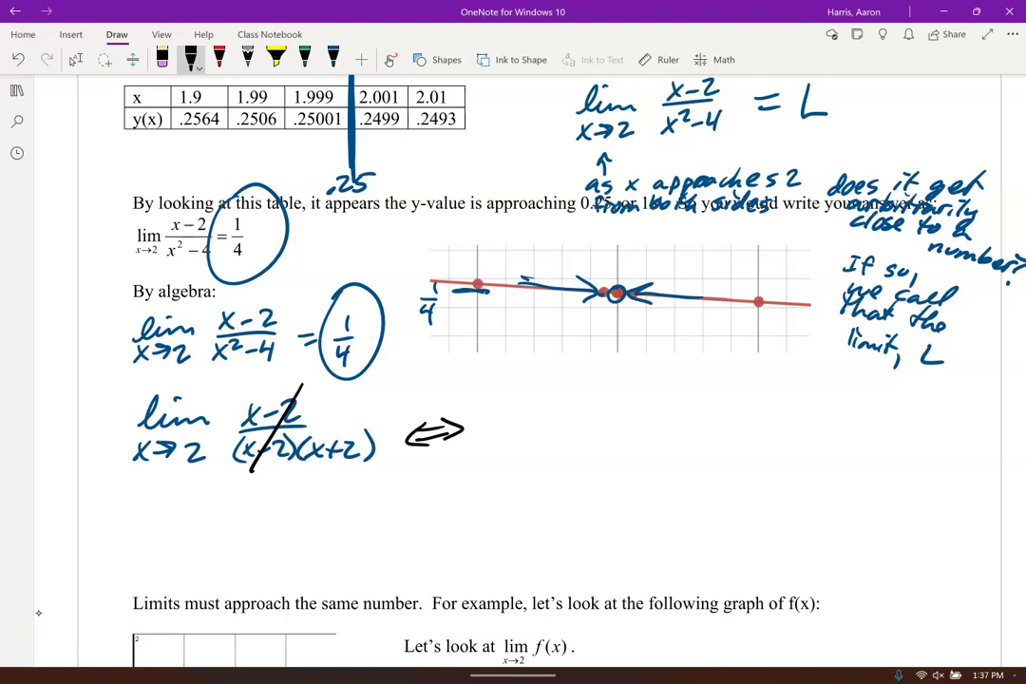
left_click_drag(323, 373, 373, 454)
- Write lim x→2 1/(x+2) to the right of the ⇔ arrow
mouse_move(498, 423)
left_mouse_down()
mouse_move(576, 419)
mouse_move(538, 406)
mouse_move(513, 452)
left_mouse_up()
left_click_drag(513, 436, 498, 453)
left_click_drag(519, 443, 532, 448)
mouse_move(553, 439)
left_mouse_down()
mouse_move(561, 464)
mouse_move(569, 454)
left_mouse_up()
left_click_drag(625, 405, 631, 418)
mouse_move(599, 424)
left_mouse_down()
mouse_move(656, 421)
mouse_move(612, 447)
left_mouse_up()
left_click_drag(613, 433, 599, 447)
left_click_drag(616, 439, 635, 439)
mouse_move(625, 433)
left_mouse_down()
mouse_move(625, 446)
mouse_move(665, 445)
left_mouse_up()
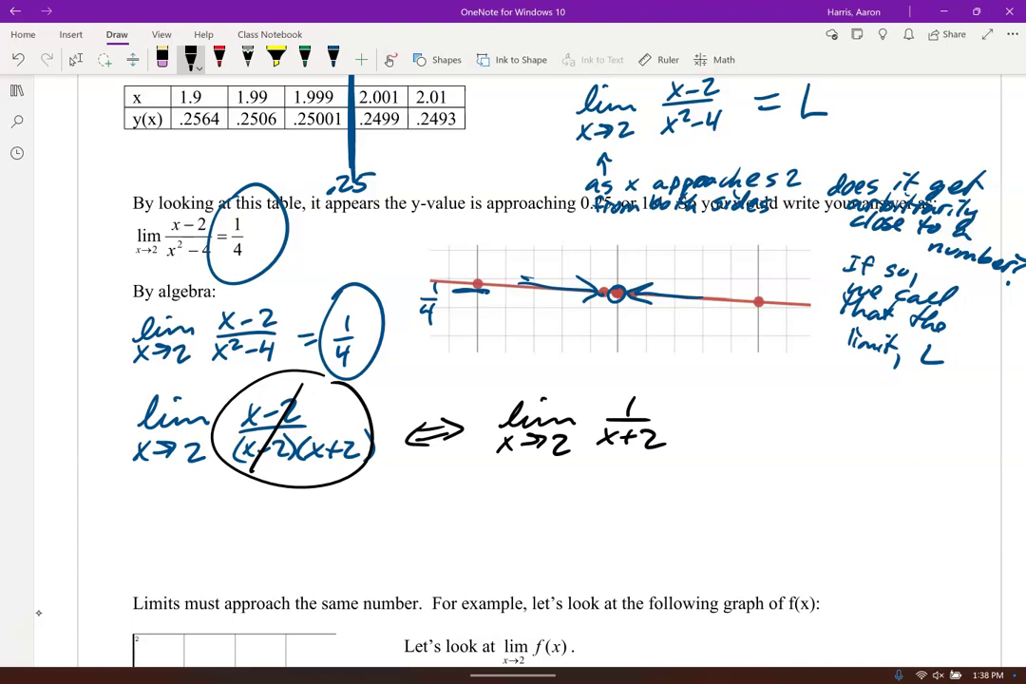
- Add an equals sign after 1/(x+2) and mark x becoming 2 beneath it
left_click_drag(702, 424, 720, 423)
left_click_drag(701, 433, 722, 431)
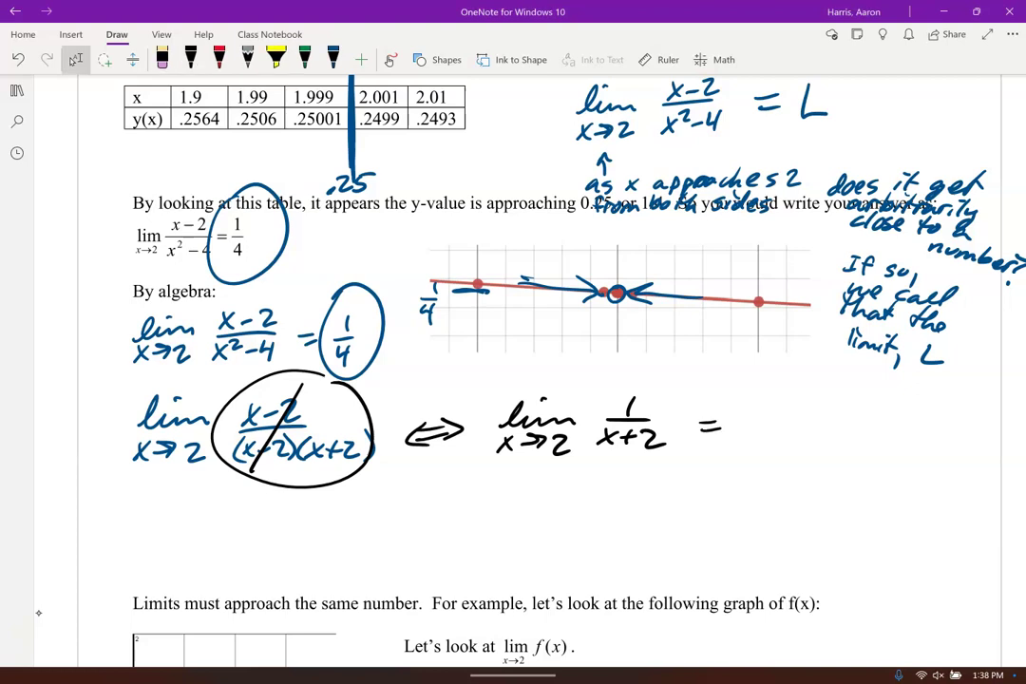
left_click(190, 59)
mouse_move(598, 501)
left_mouse_down()
mouse_move(604, 460)
mouse_move(612, 470)
left_mouse_up()
left_click_drag(582, 524, 604, 539)
- Write 1/(2+2) = 1/4 and draw a box around the 1/4
mouse_move(797, 402)
left_mouse_down()
mouse_move(805, 416)
mouse_move(781, 444)
mouse_move(794, 437)
left_mouse_up()
left_click_drag(789, 431, 789, 444)
mouse_move(797, 432)
left_mouse_down()
mouse_move(814, 444)
mouse_move(865, 431)
left_mouse_up()
left_click_drag(852, 439, 865, 439)
left_click_drag(910, 410, 912, 433)
mouse_move(889, 440)
left_mouse_down()
mouse_move(928, 436)
mouse_move(904, 456)
left_mouse_up()
mouse_move(904, 443)
left_mouse_down()
mouse_move(854, 482)
mouse_move(939, 479)
mouse_move(855, 487)
left_mouse_up()
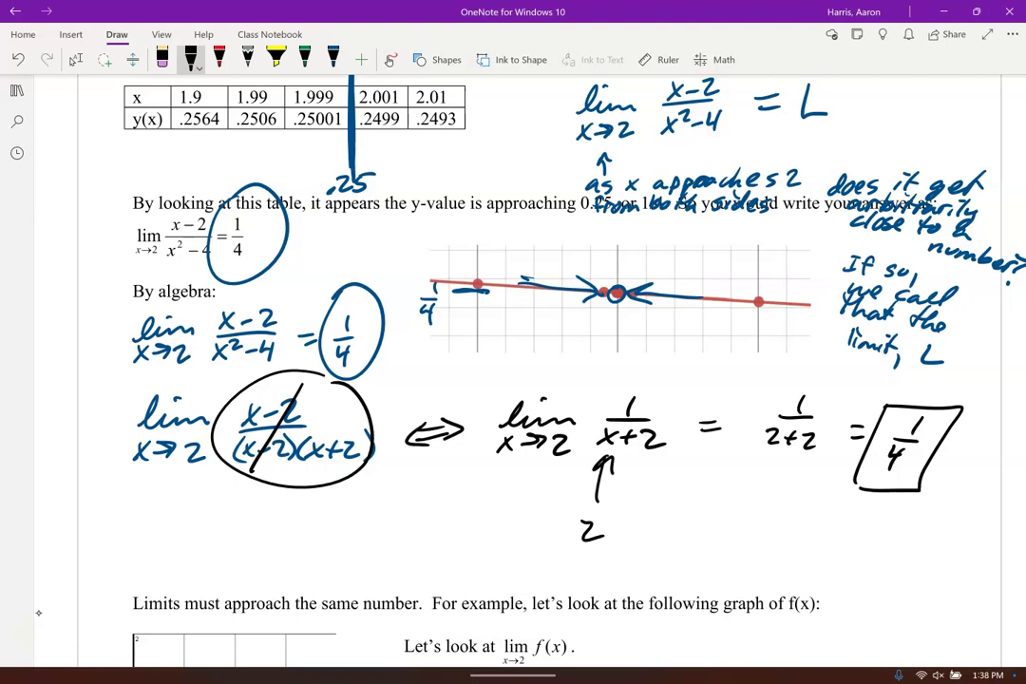
- In red, mark x = 2 on the step graph's axis and arrow along the upper line
scroll(513, 361, "down", 5)
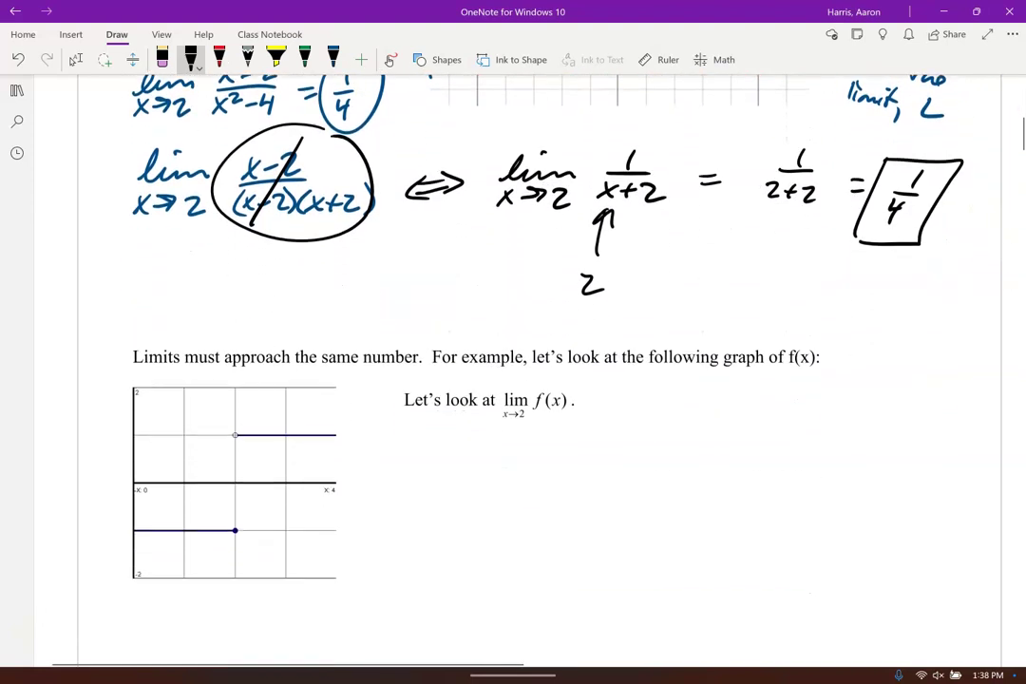
scroll(116, 372, "up", 3, "ctrl")
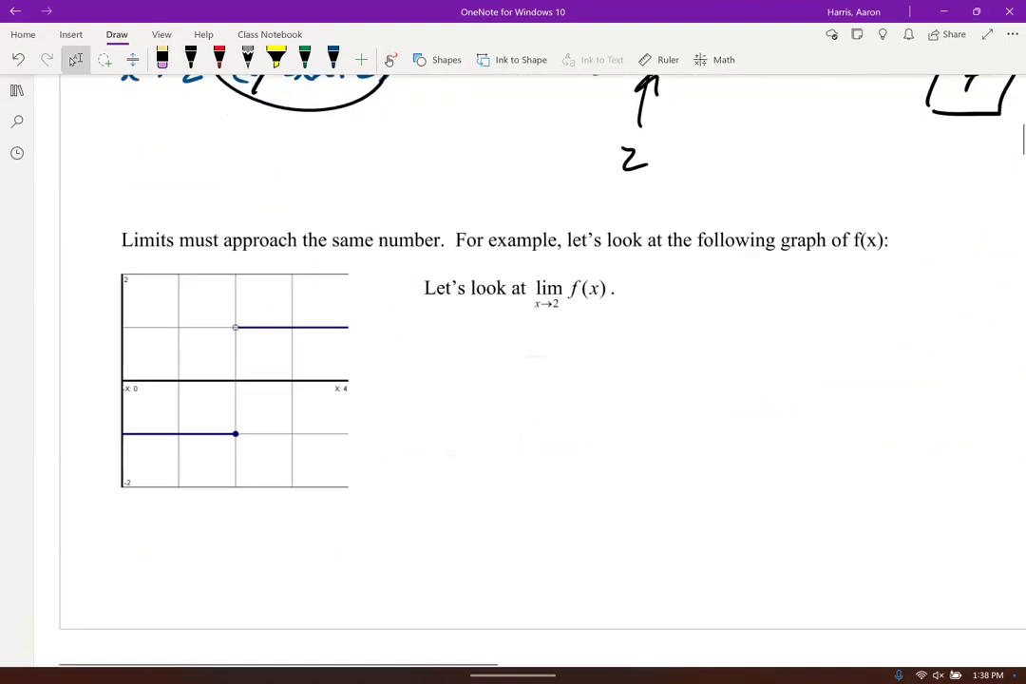
scroll(551, 418, "up", 1, "ctrl")
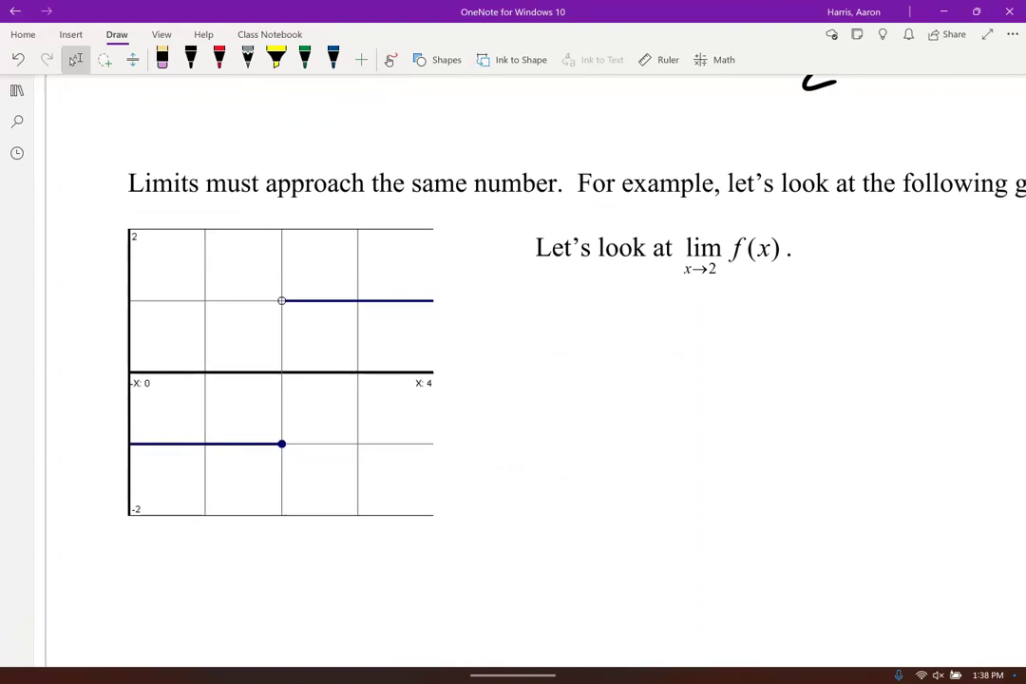
left_click(220, 59)
left_click_drag(202, 360, 202, 388)
left_click_drag(280, 361, 290, 407)
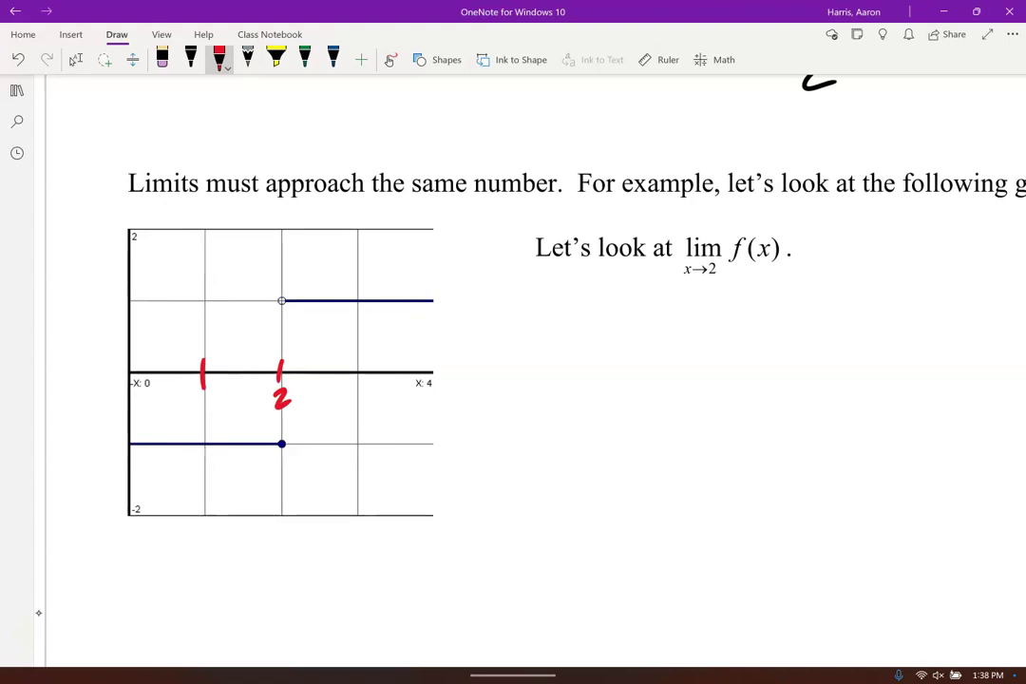
mouse_move(430, 300)
left_mouse_down()
mouse_move(334, 307)
mouse_move(303, 303)
mouse_move(305, 291)
mouse_move(294, 296)
mouse_move(323, 323)
left_mouse_up()
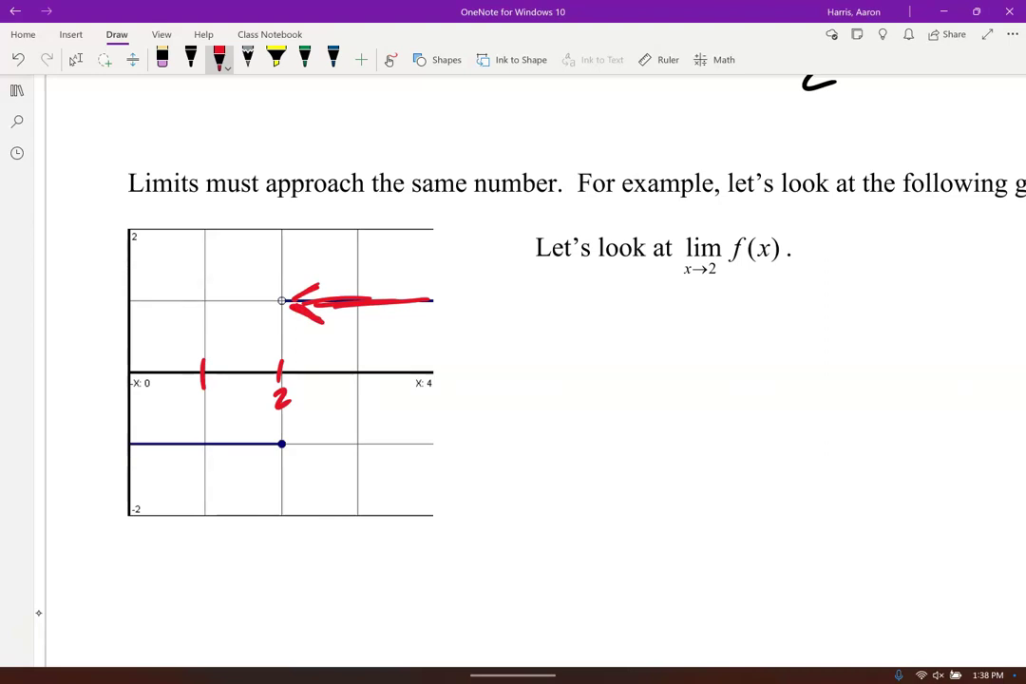
- Mark height 1 in green, then draw a black arrow along the lower segment labelled −1
left_click(305, 59)
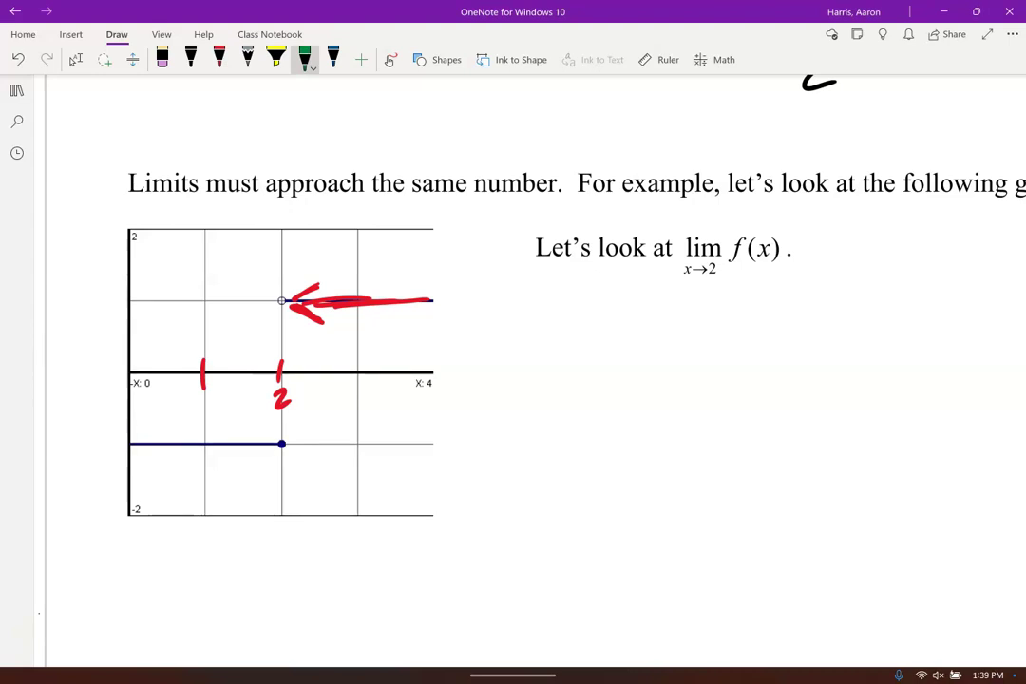
left_click_drag(104, 304, 143, 305)
left_click_drag(250, 278, 248, 307)
left_click(191, 59)
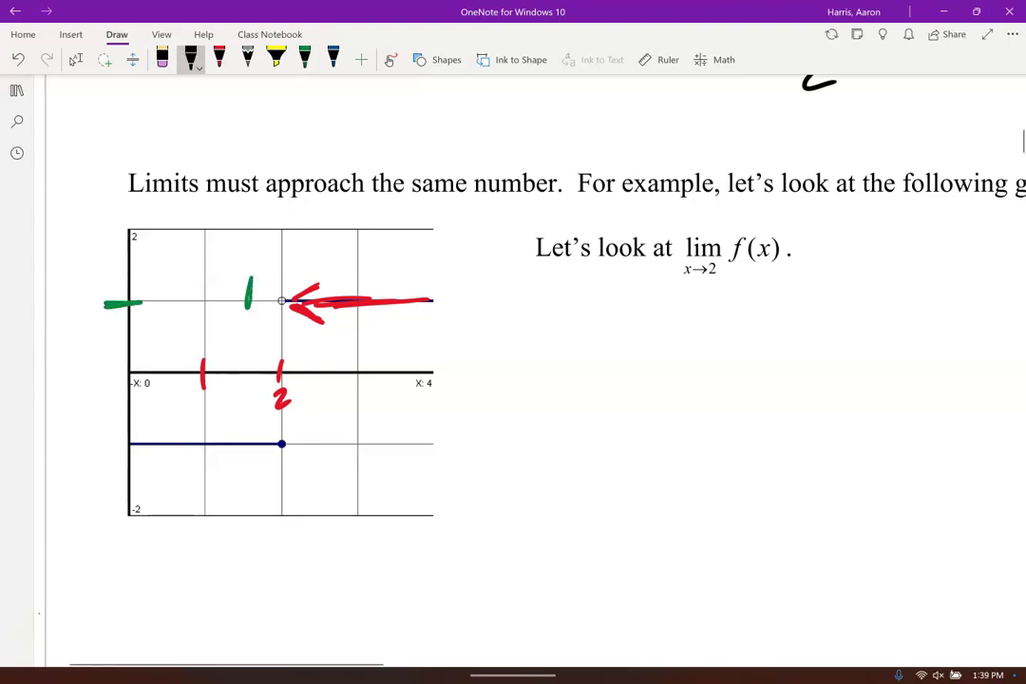
mouse_move(135, 448)
left_mouse_down()
mouse_move(273, 444)
mouse_move(248, 431)
mouse_move(278, 443)
left_mouse_up()
left_click_drag(278, 444, 245, 468)
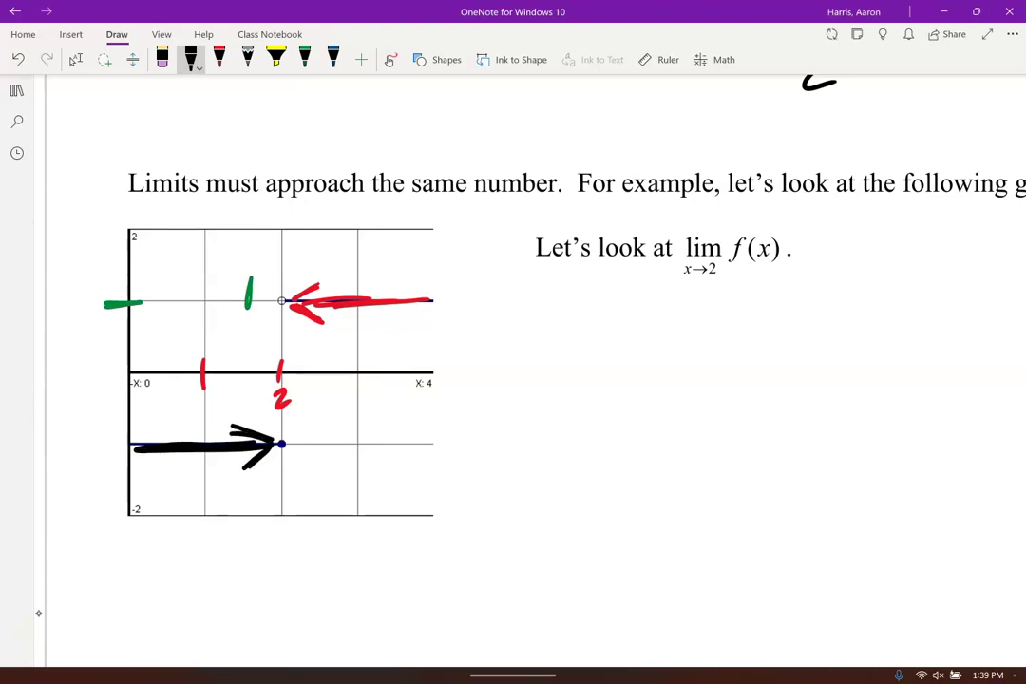
left_click_drag(248, 465, 283, 493)
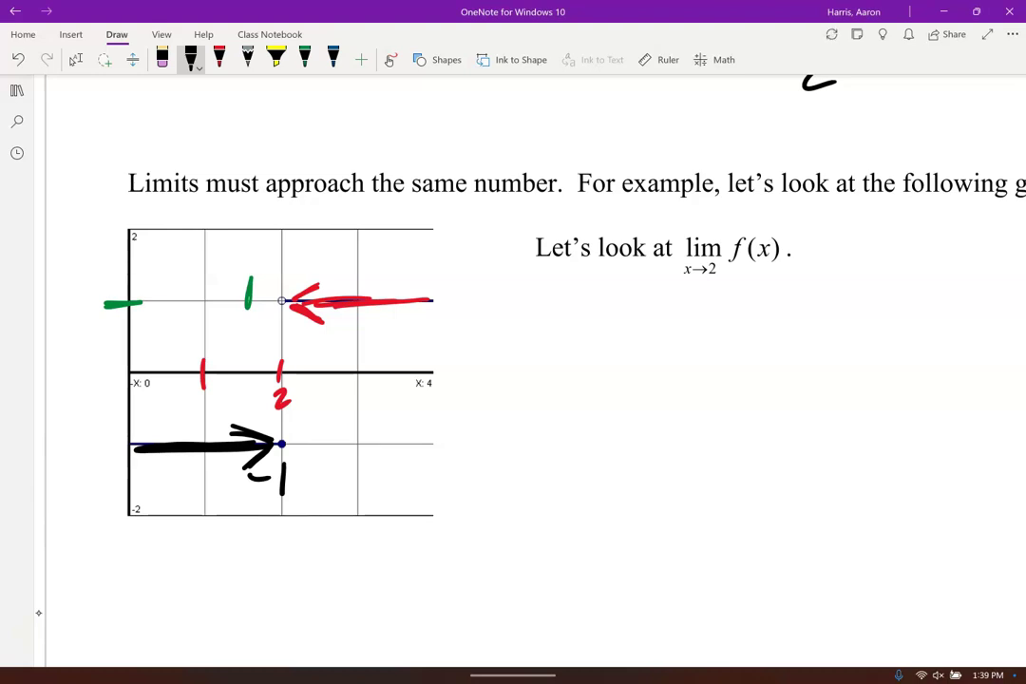
- Write 'Limit DNE' inside a speech bubble
left_click_drag(580, 306, 601, 335)
left_click_drag(609, 302, 611, 307)
mouse_move(608, 334)
left_mouse_down()
mouse_move(625, 317)
mouse_move(650, 334)
left_mouse_up()
left_click_drag(654, 319, 664, 335)
left_click_drag(654, 317, 676, 310)
mouse_move(606, 357)
left_mouse_down()
mouse_move(608, 382)
mouse_move(656, 359)
mouse_move(673, 379)
left_mouse_up()
mouse_move(673, 366)
left_mouse_down()
mouse_move(686, 365)
mouse_move(690, 378)
left_mouse_up()
mouse_move(538, 334)
left_mouse_down()
mouse_move(708, 290)
mouse_move(551, 425)
mouse_move(538, 338)
left_mouse_up()
- Sketch axes with a curve rising to an open circle at x = 2, labelled 3
left_click_drag(650, 437, 660, 587)
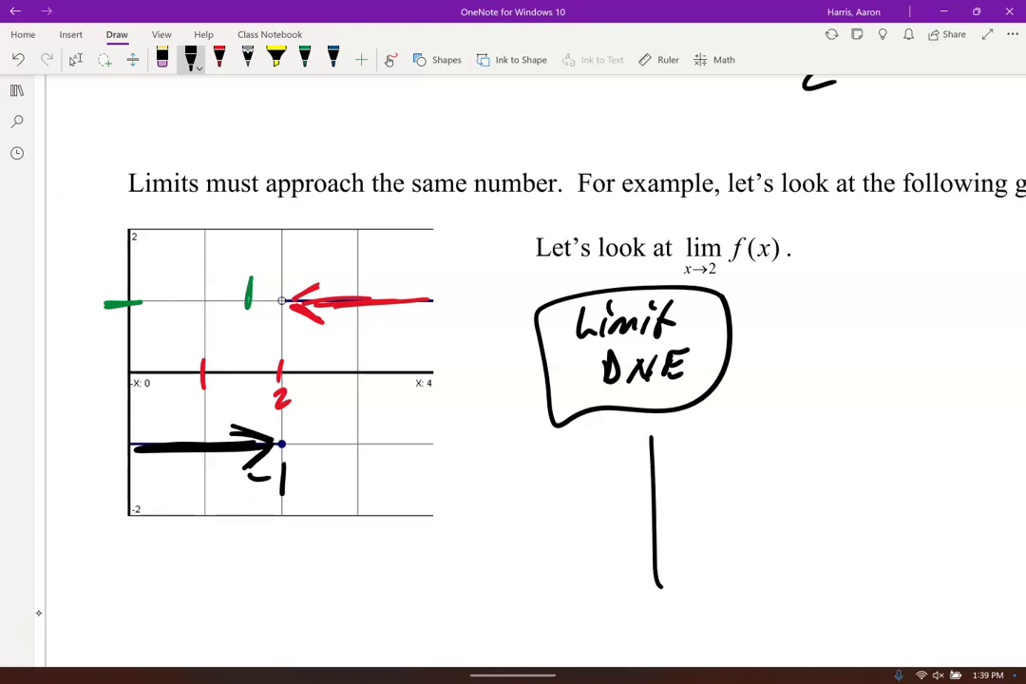
left_click_drag(531, 546, 796, 511)
left_click_drag(750, 446, 747, 447)
left_click_drag(598, 480, 734, 460)
left_click_drag(694, 513, 693, 544)
left_click_drag(751, 503, 762, 566)
mouse_move(759, 443)
left_mouse_down()
mouse_move(793, 404)
mouse_move(752, 449)
left_mouse_up()
mouse_move(756, 436)
left_mouse_down()
mouse_move(768, 444)
mouse_move(790, 418)
mouse_move(857, 411)
mouse_move(759, 434)
left_mouse_up()
key("ctrl+z")
key("ctrl+z")
key("ctrl+z")
left_click_drag(760, 417, 784, 433)
mouse_move(715, 451)
left_mouse_down()
mouse_move(732, 454)
mouse_move(705, 471)
left_mouse_up()
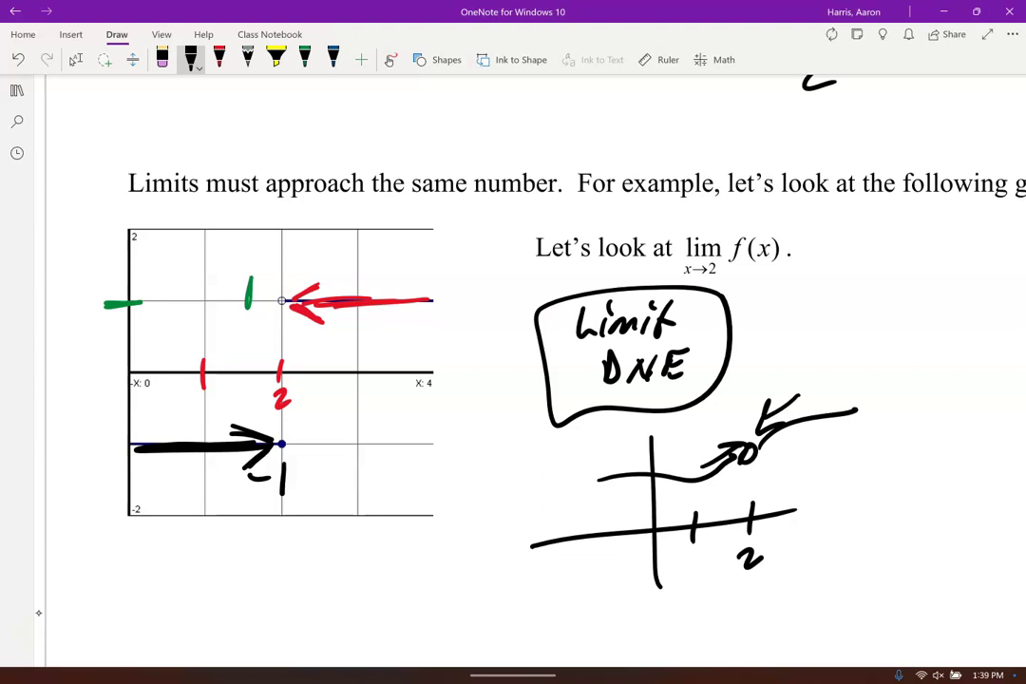
scroll(513, 361, "down", 10)
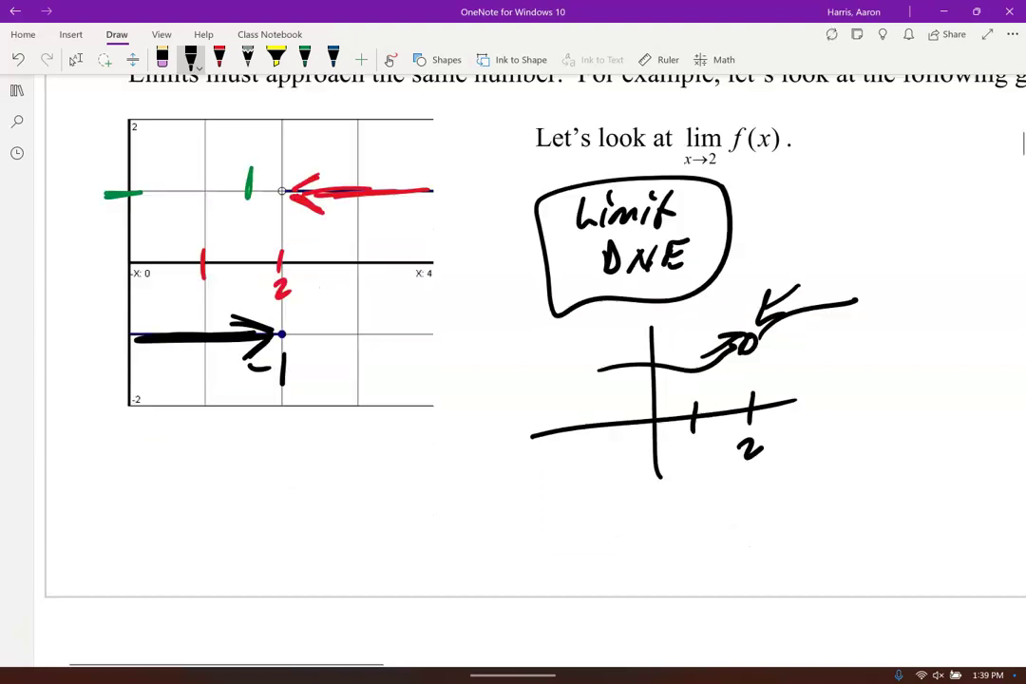
- Move down to the x→3 limit graph and mark two red ticks on its x-axis
scroll(513, 361, "down", 5)
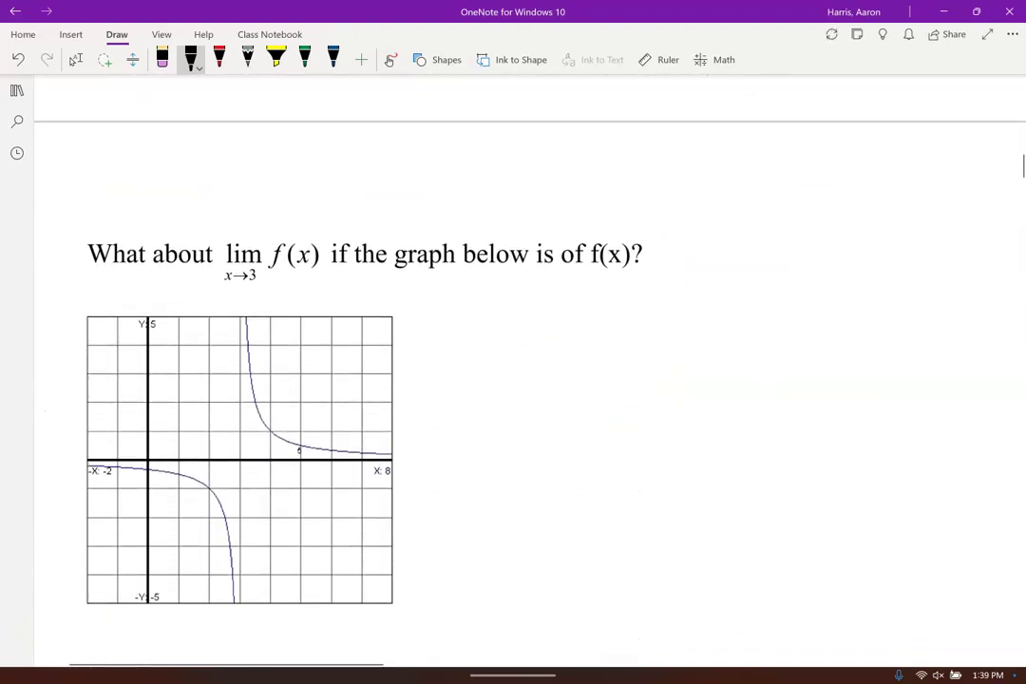
left_click(76, 59)
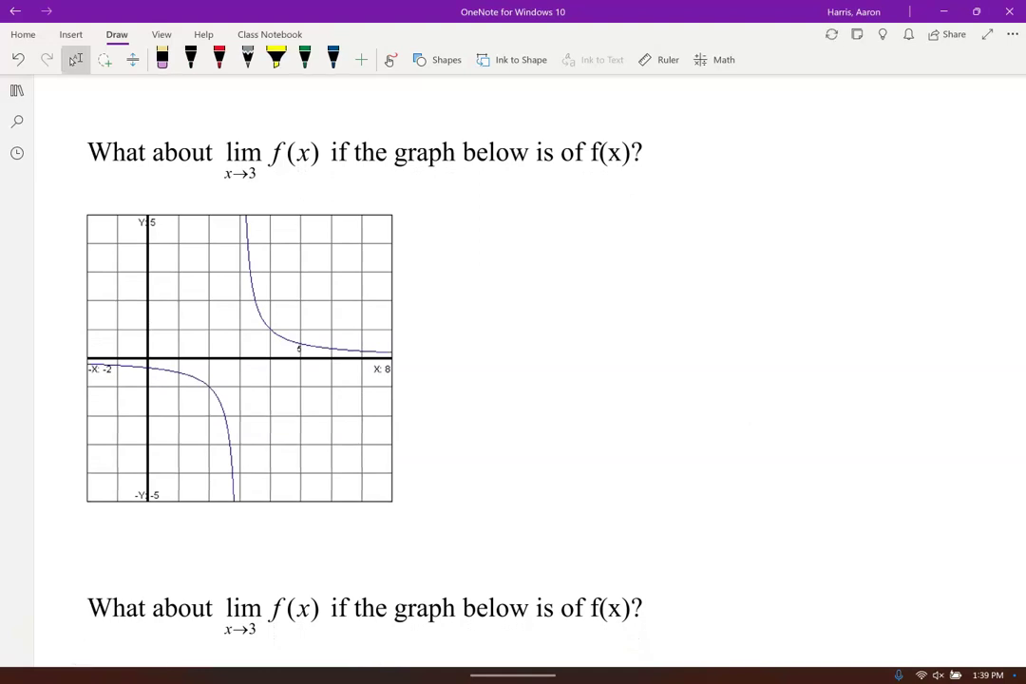
left_click(219, 59)
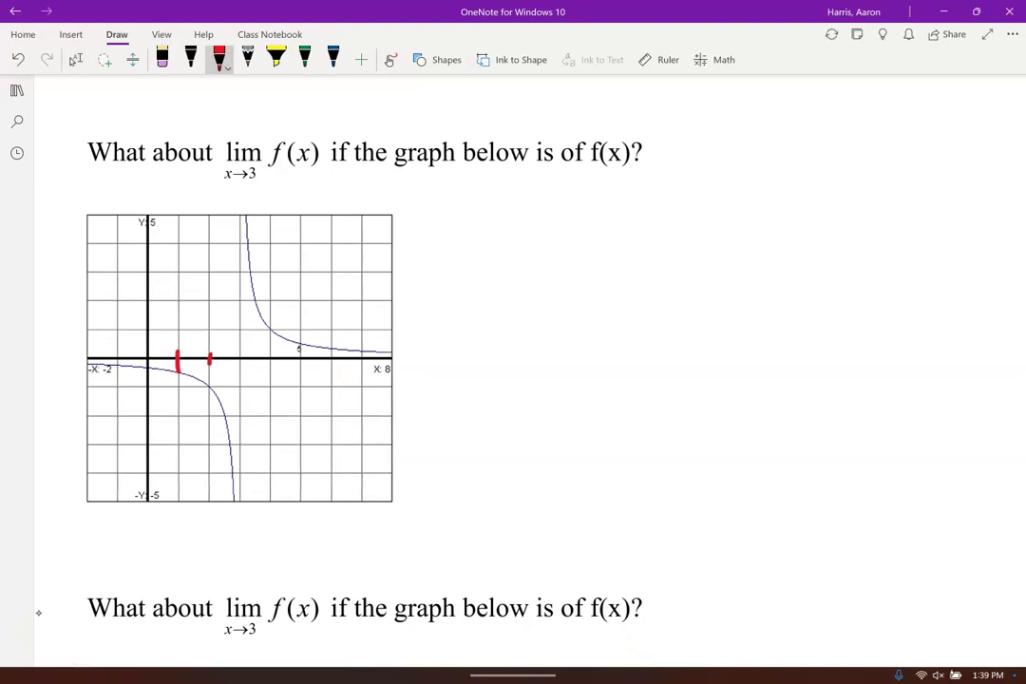